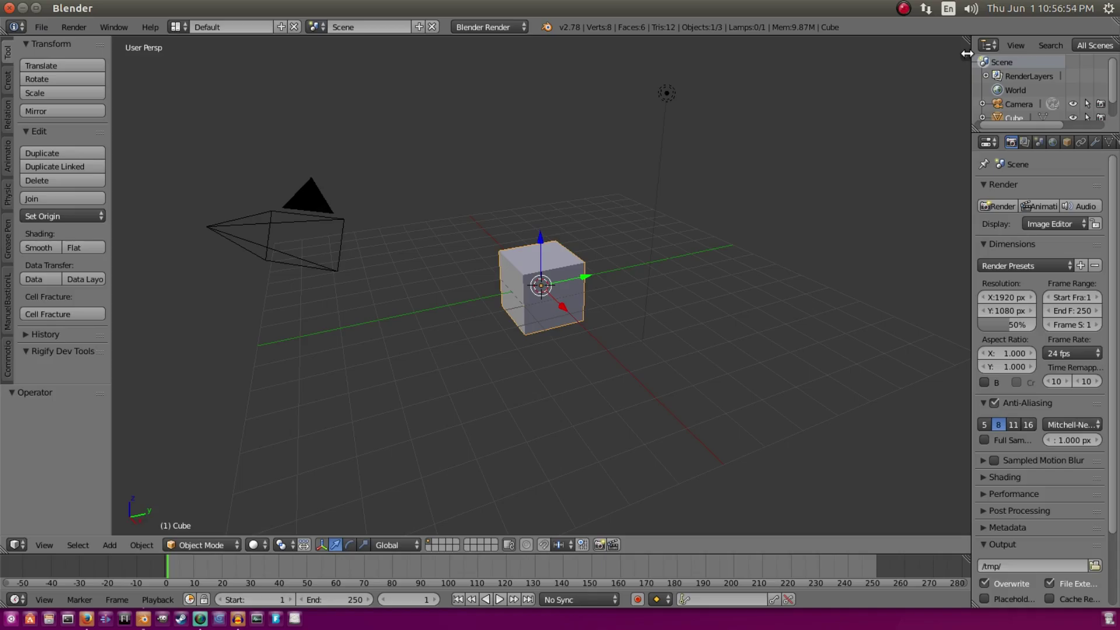
# Switch on Screencast Keys from the 3D view sidebar so key and mouse presses show on screen.
pyautogui.click(967, 53)
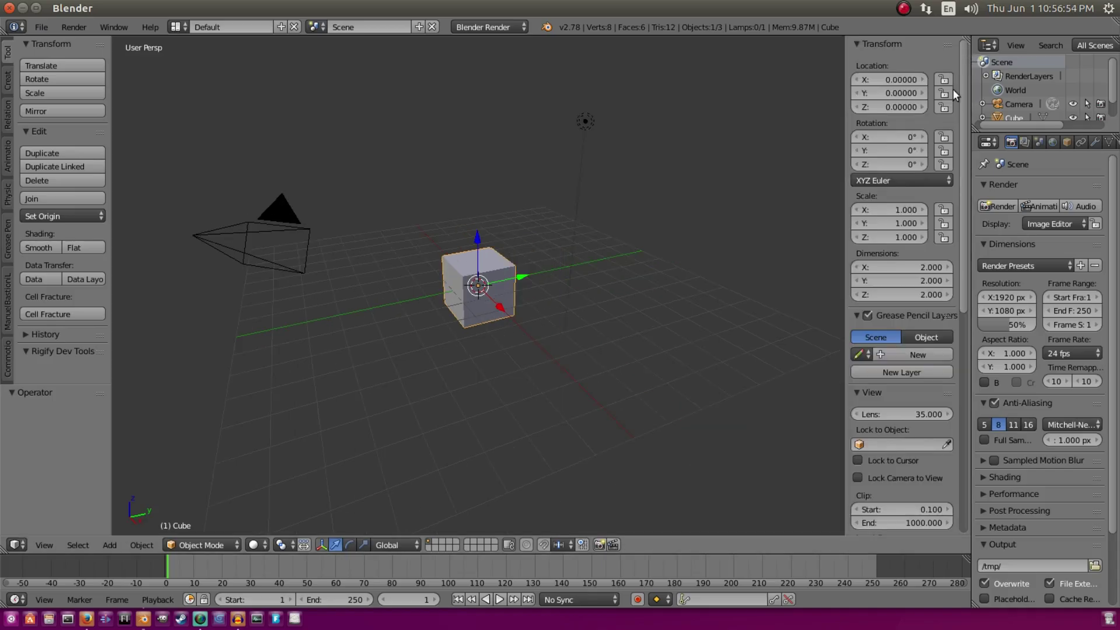
pyautogui.scroll(-6, 912, 209)
pyautogui.scroll(-3, 911, 204)
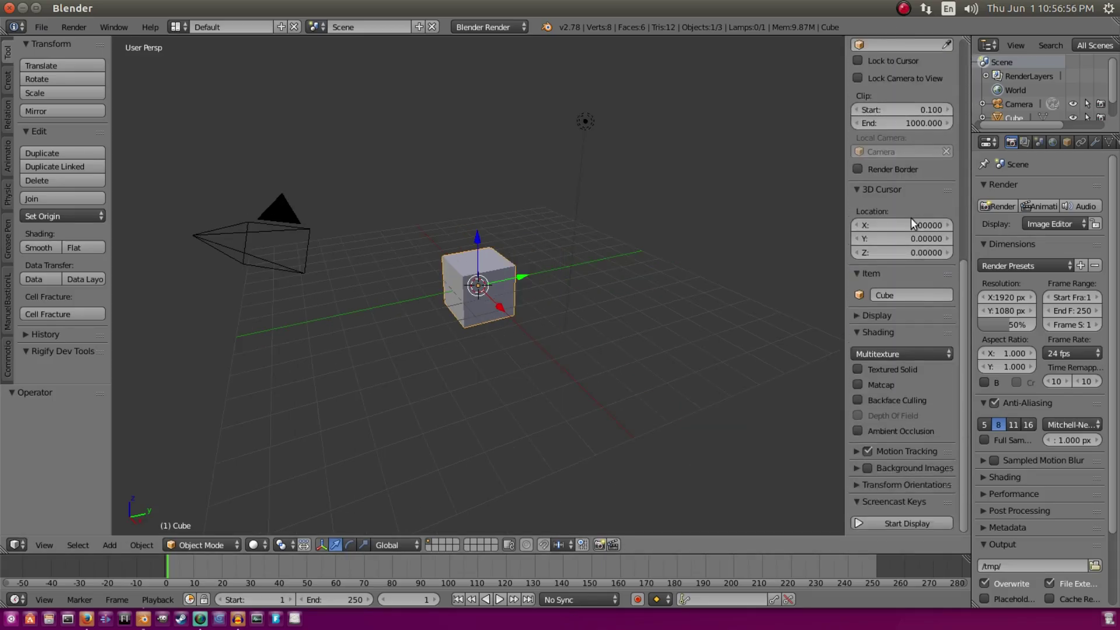
pyautogui.click(912, 523)
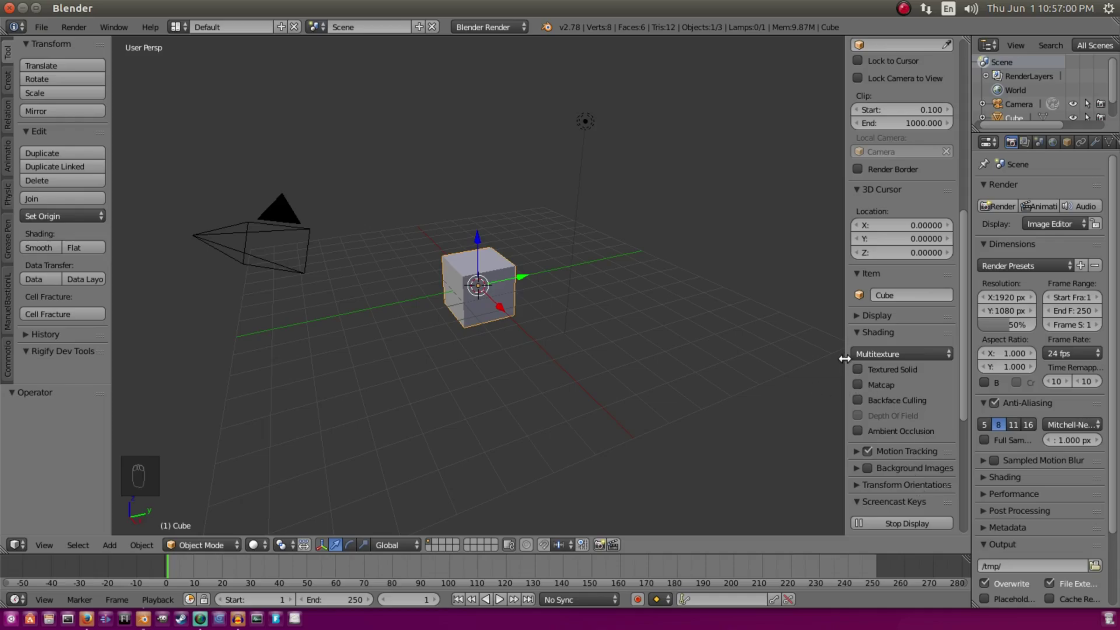
pyautogui.press('n')
pyautogui.scroll(-2, 835, 367)
pyautogui.scroll(1, 639, 380)
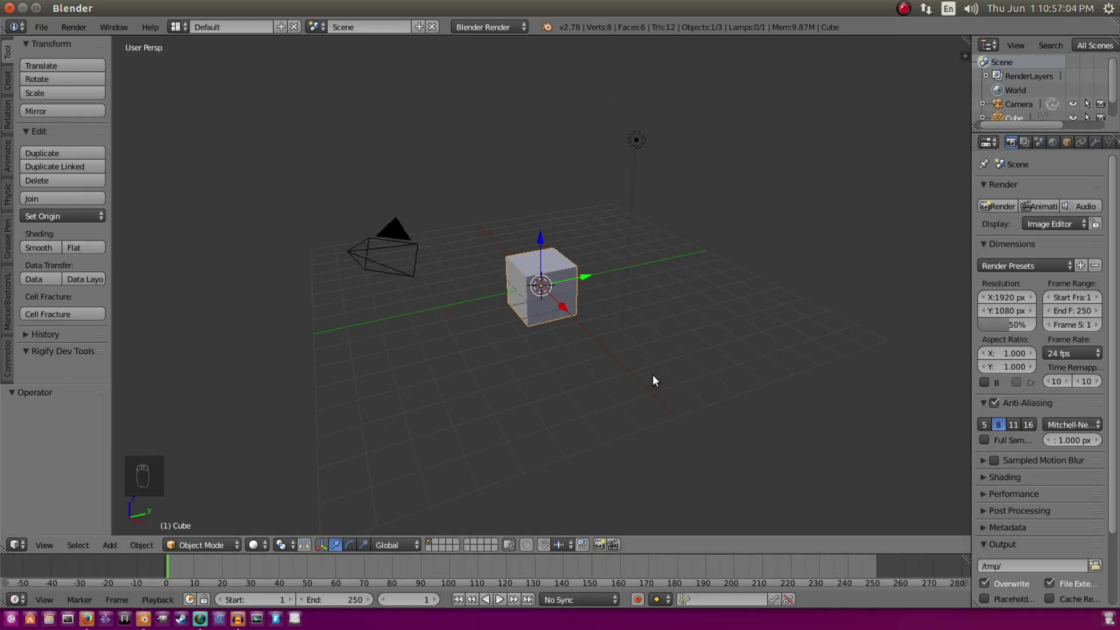
pyautogui.moveTo(601, 404); pyautogui.dragTo(531, 309, button='middle')
pyautogui.scroll(4, 549, 302)
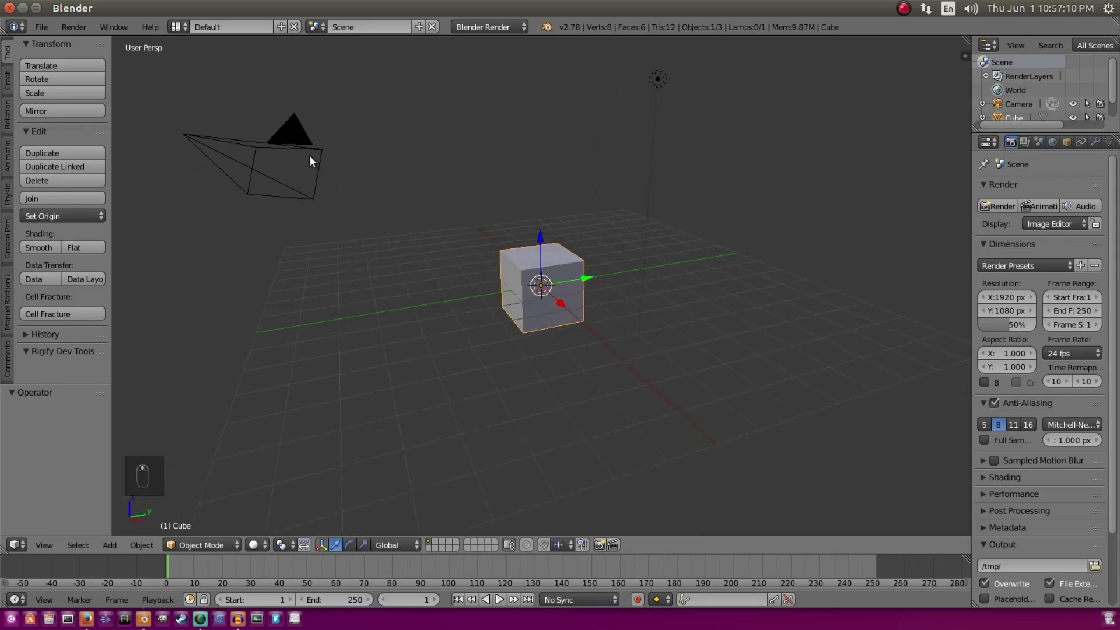
# Delete the default camera, cube and lamp from the scene.
pyautogui.rightClick(305, 148)
pyautogui.press('Delete')
pyautogui.click(305, 148)
pyautogui.rightClick(538, 255)
pyautogui.press('Delete')
pyautogui.click(537, 255)
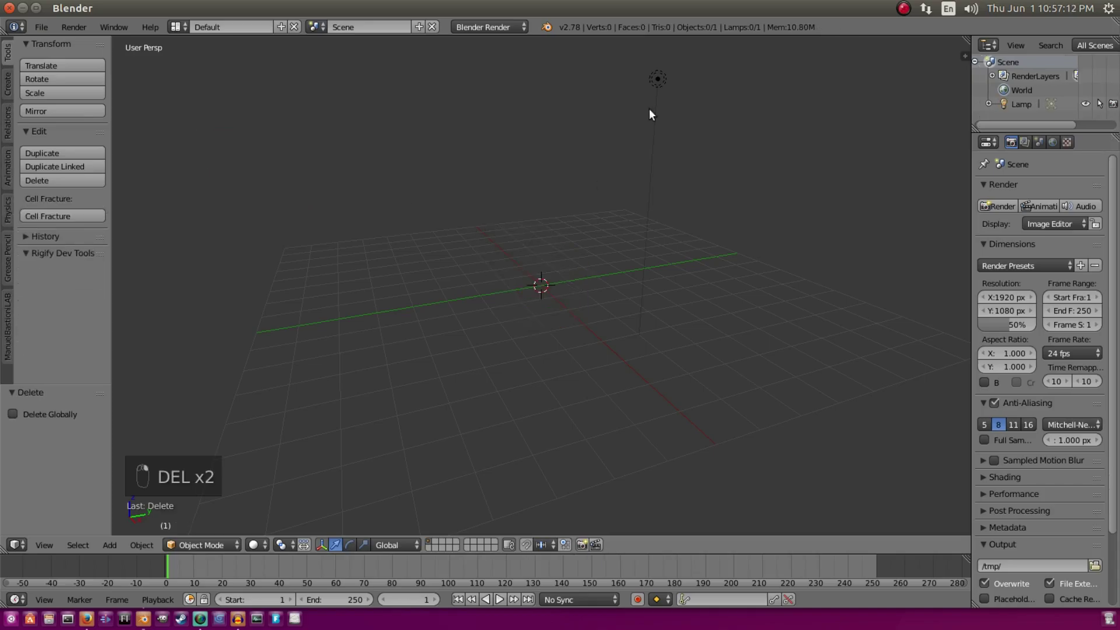
pyautogui.rightClick(659, 89)
pyautogui.press('Delete')
pyautogui.click(660, 92)
# Add a Text object, rotate it 90° about X (rx90) and view it from the front.
pyautogui.press('KP_1')
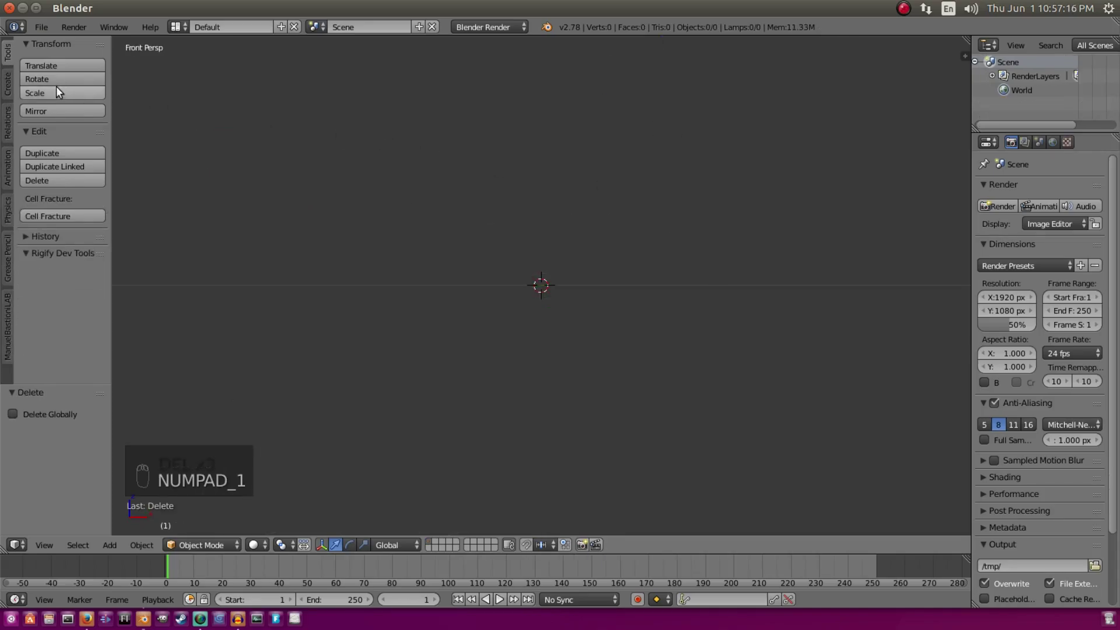
pyautogui.click(8, 84)
pyautogui.scroll(-5, 66, 218)
pyautogui.scroll(-2, 74, 280)
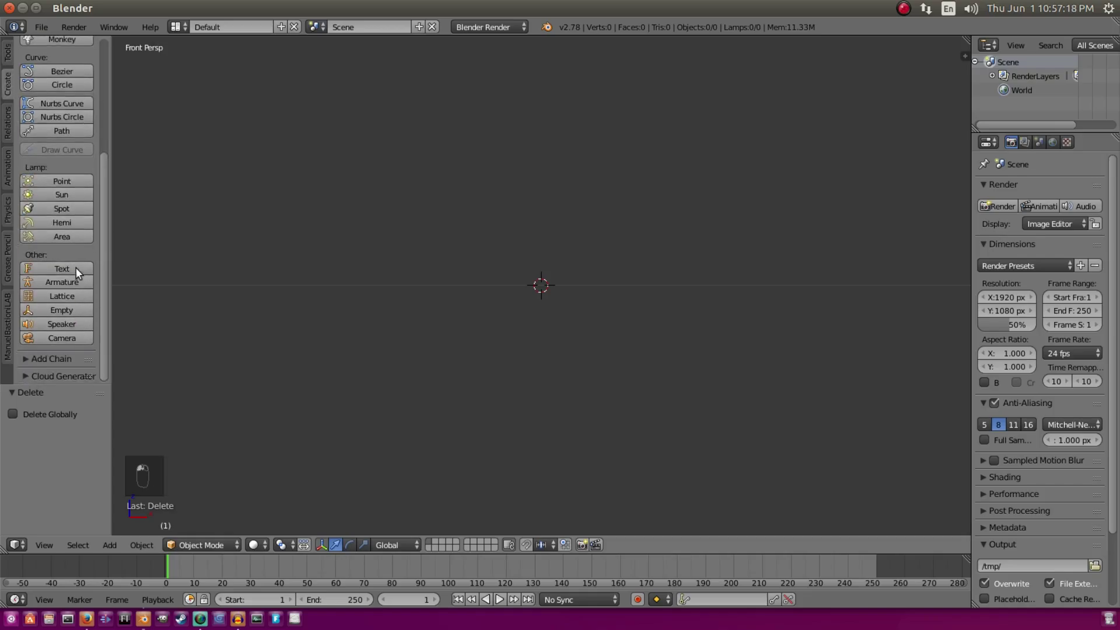
pyautogui.click(75, 267)
pyautogui.moveTo(745, 172); pyautogui.dragTo(729, 194, button='middle')
pyautogui.write('rx')
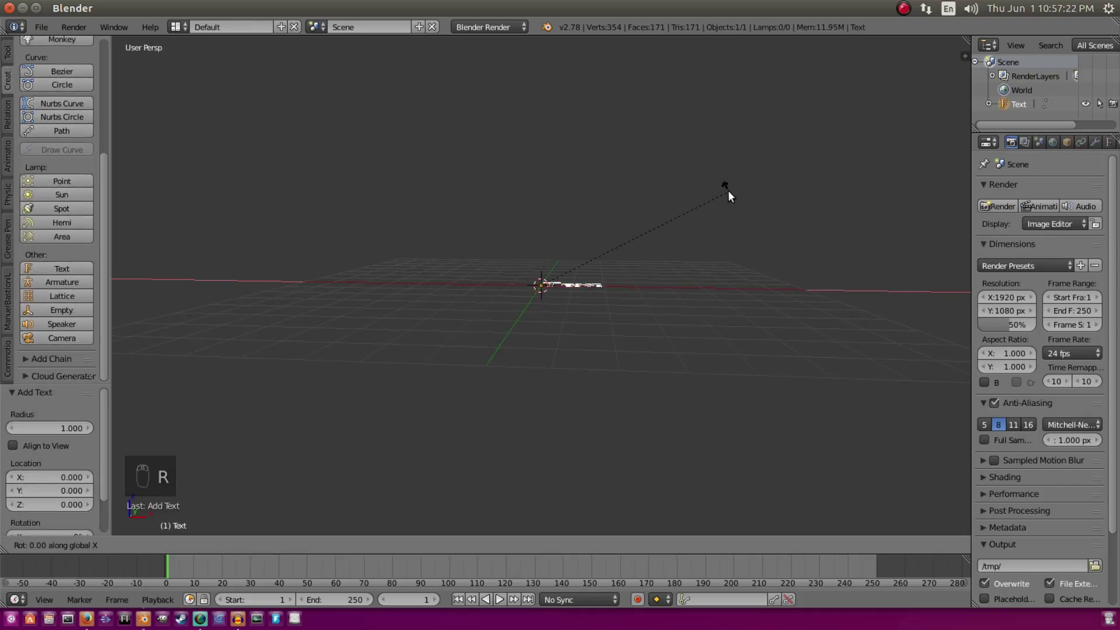
pyautogui.write('90')
pyautogui.press('Return')
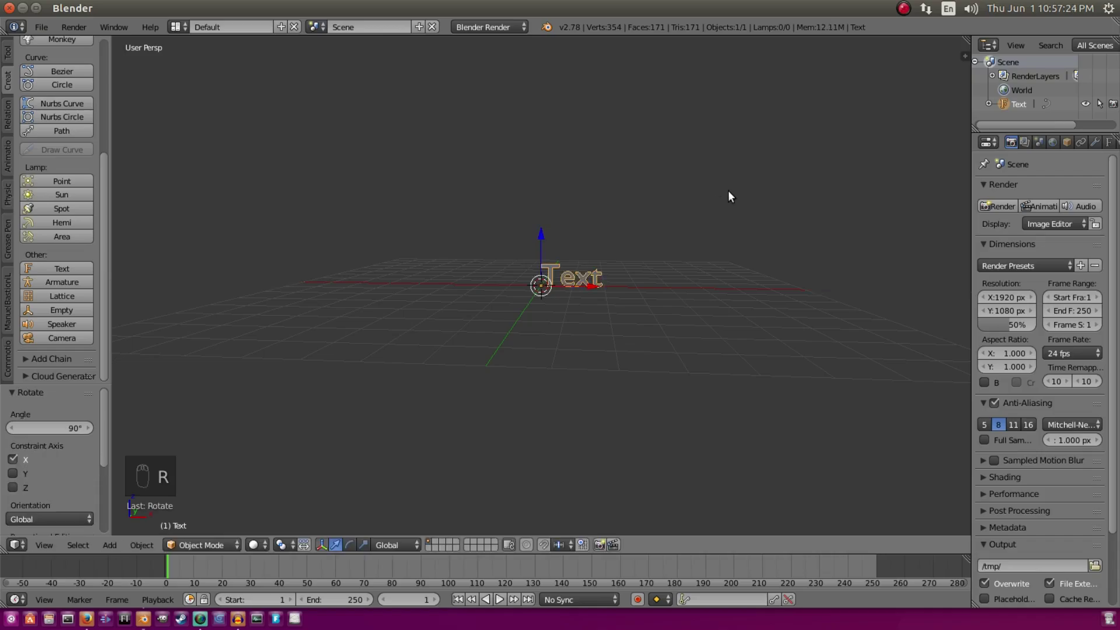
pyautogui.press('KP_1')
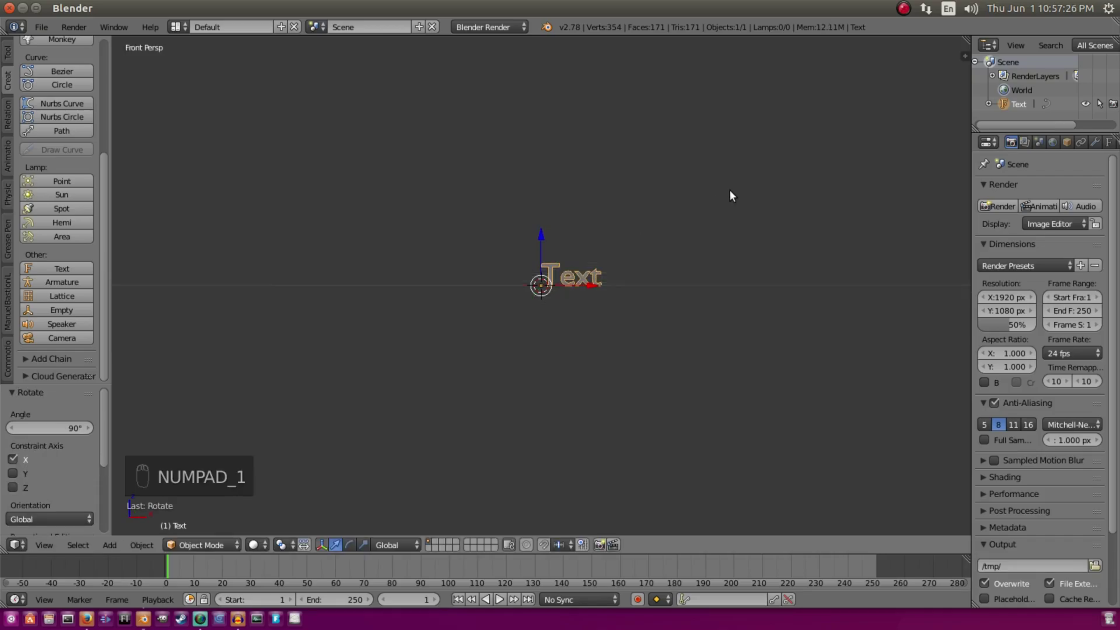
pyautogui.scroll(5, 734, 202)
pyautogui.keyDown('shift'); pyautogui.moveTo(718, 225); pyautogui.dragTo(691, 237, button='middle'); pyautogui.keyUp('shift')
pyautogui.press('Tab')
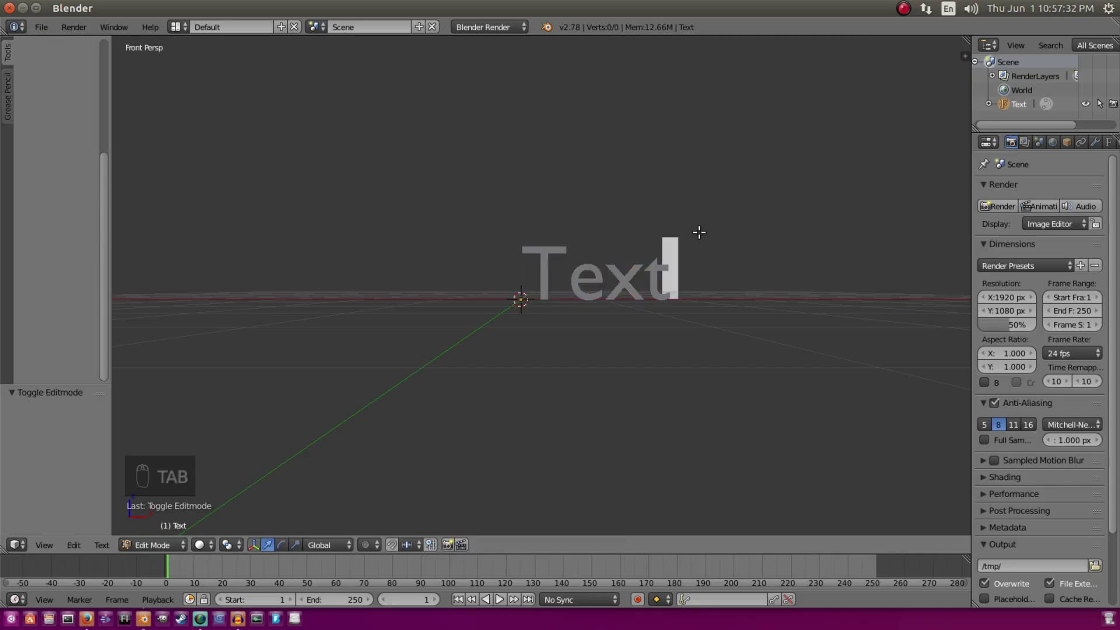
pyautogui.press('BackSpace')
pyautogui.press('BackSpace')
pyautogui.press('BackSpace')
pyautogui.press('BackSpace')
pyautogui.press('BackSpace')
pyautogui.press('BackSpace')
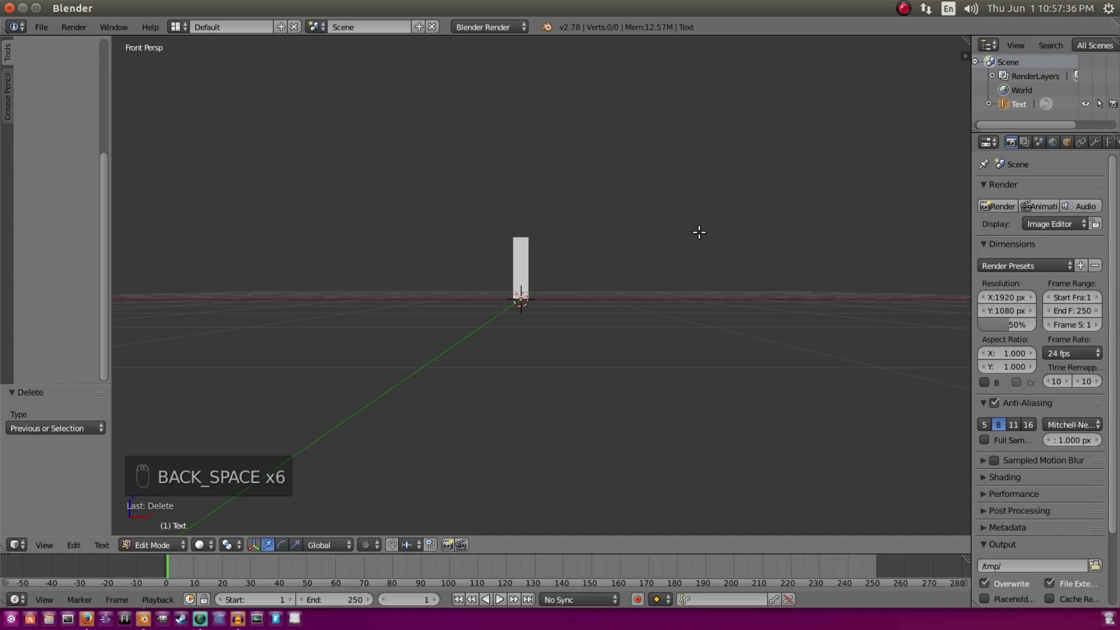
pyautogui.write('Text')
pyautogui.press('Tab')
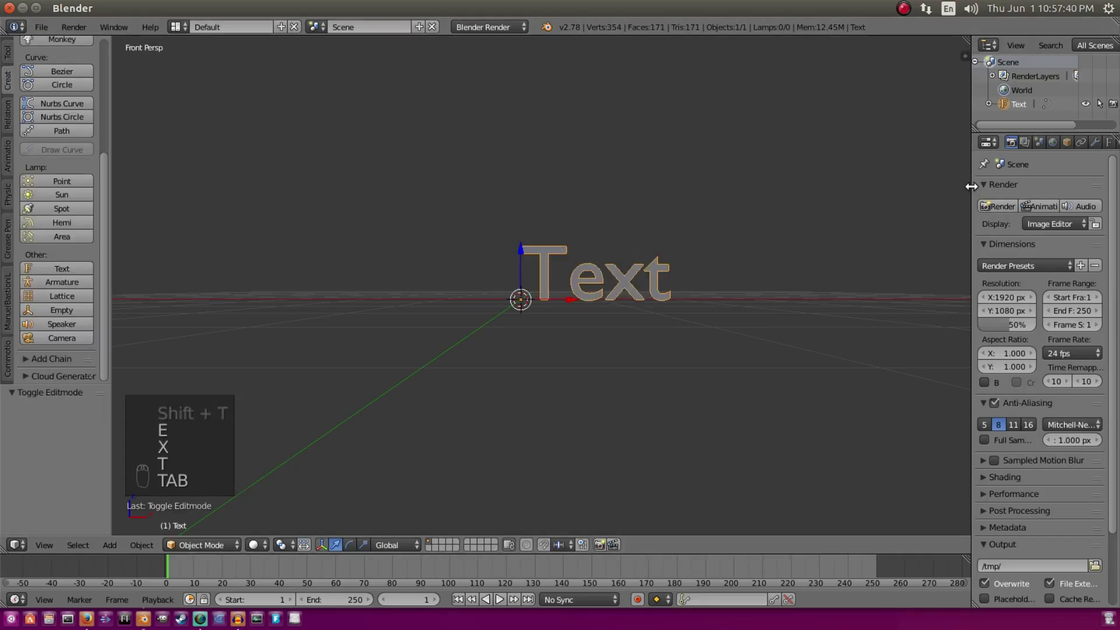
# In the Font settings, set Horizontal Alignment to Center and Offset Y to -0.300.
pyautogui.moveTo(971, 187); pyautogui.dragTo(888, 199)
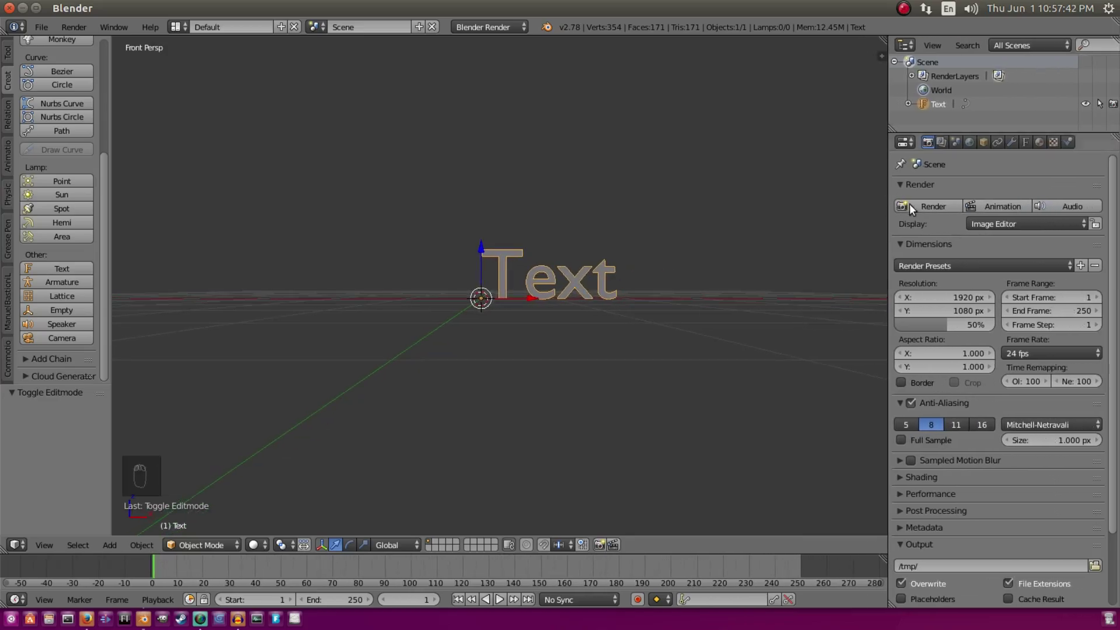
pyautogui.click(1025, 142)
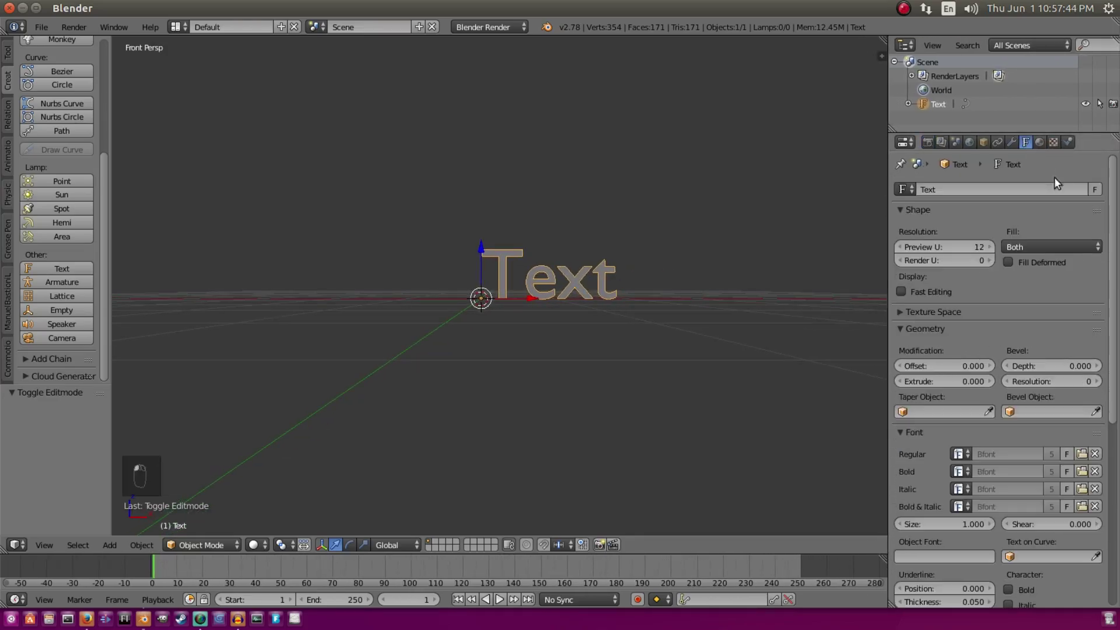
pyautogui.scroll(-6, 936, 419)
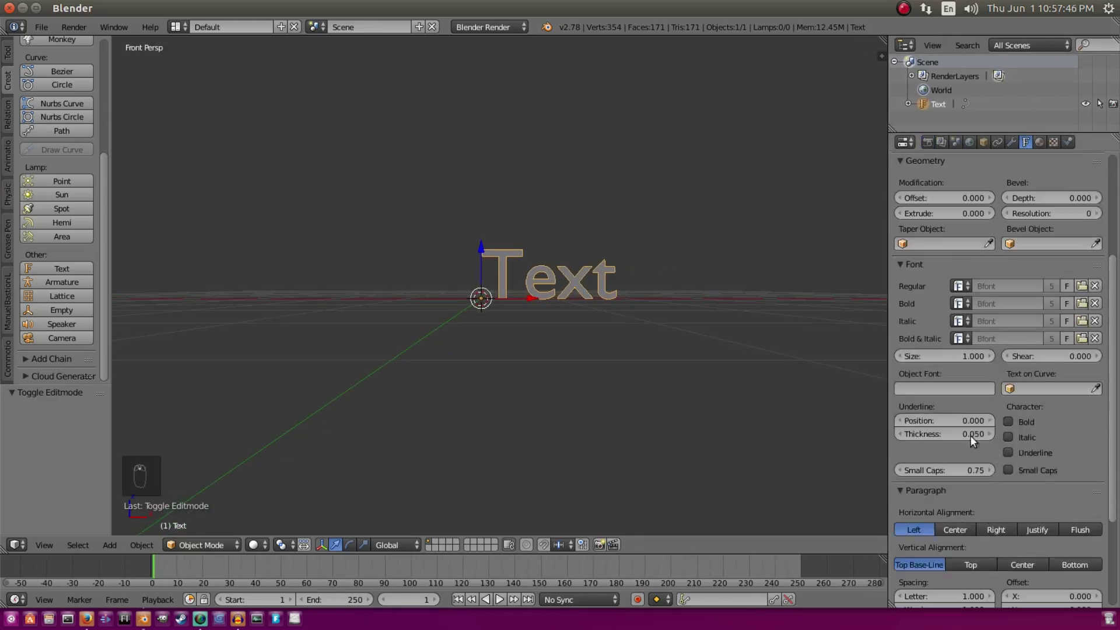
pyautogui.scroll(-4, 986, 411)
pyautogui.click(955, 418)
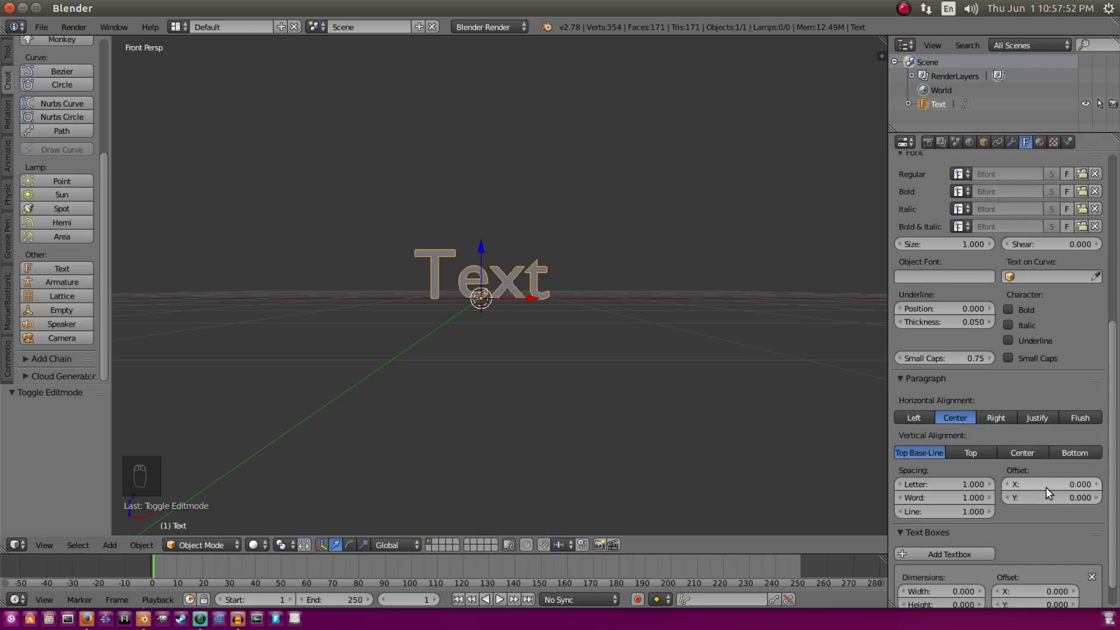
pyautogui.click(1003, 497)
pyautogui.click(1005, 497)
pyautogui.click(1005, 495)
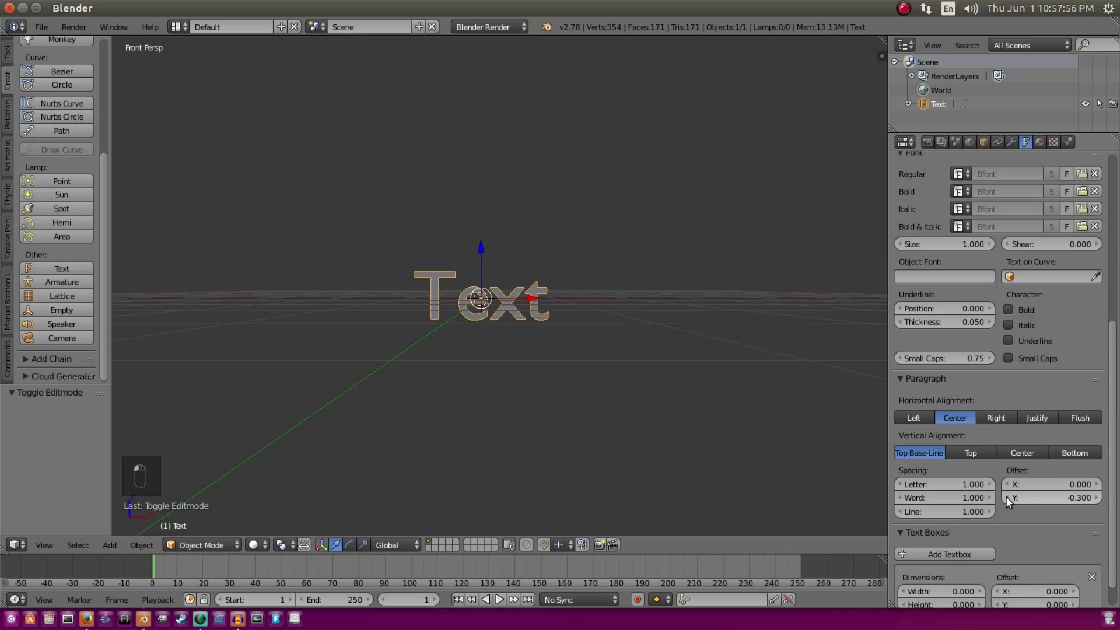
pyautogui.scroll(1, 607, 358)
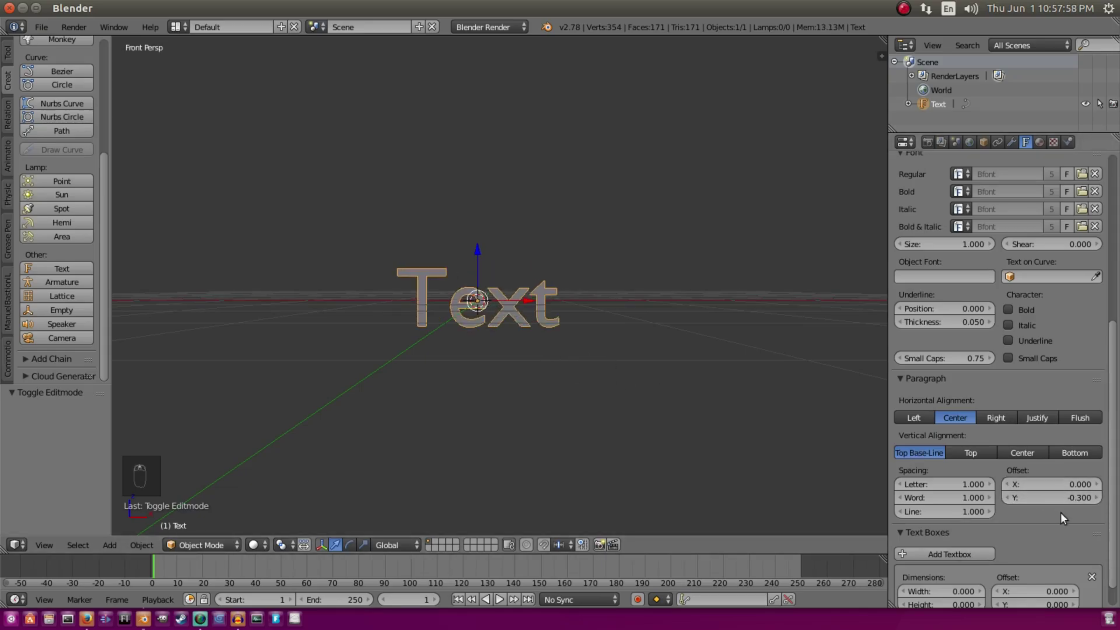
# Load the PaybAck font file as the text's Regular font.
pyautogui.click(1082, 173)
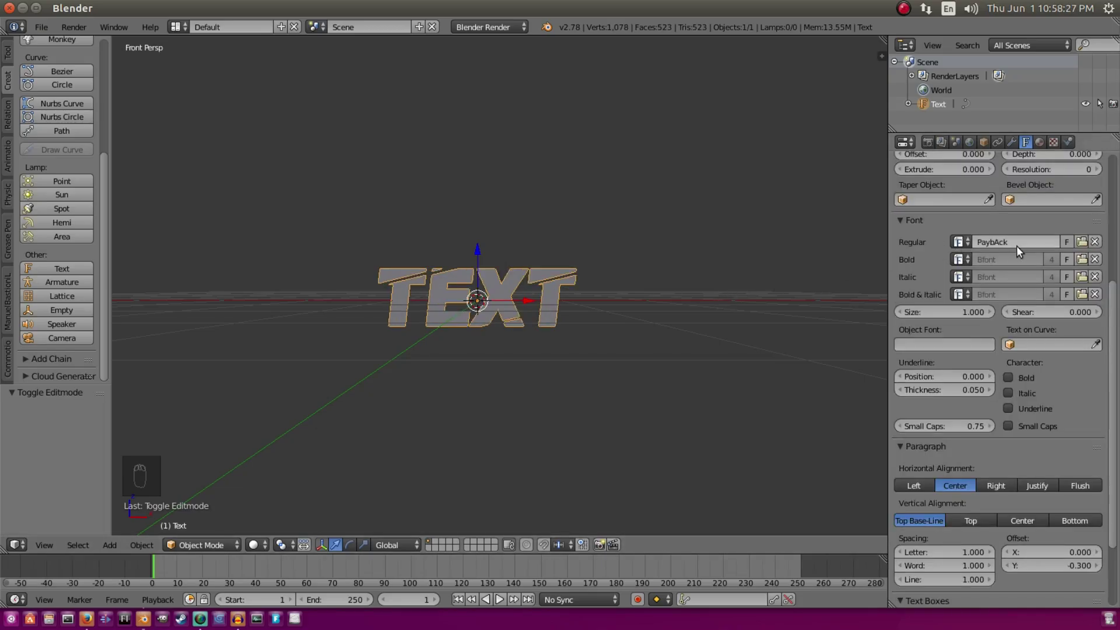
pyautogui.scroll(1, 717, 300)
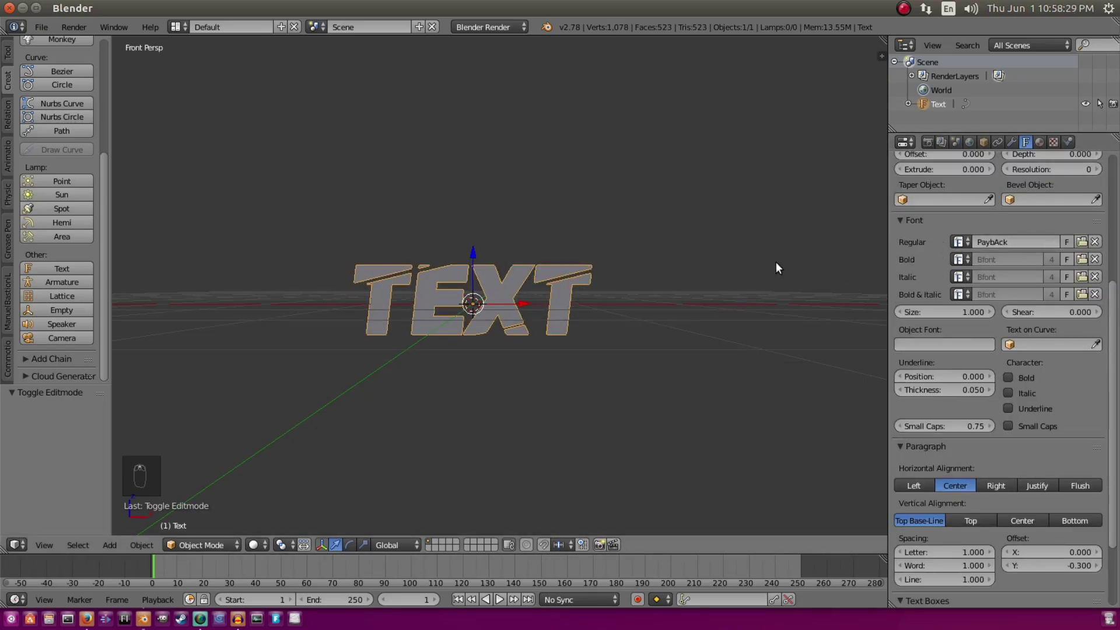
pyautogui.scroll(2, 467, 315)
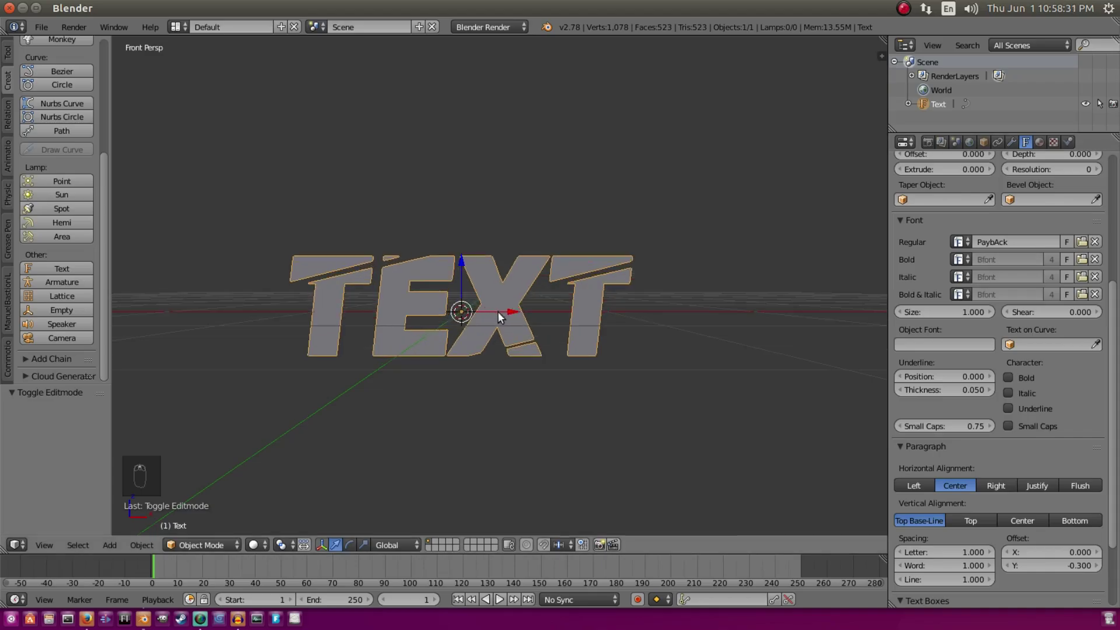
pyautogui.moveTo(467, 303); pyautogui.dragTo(384, 173, button='middle')
pyautogui.scroll(3, 496, 207)
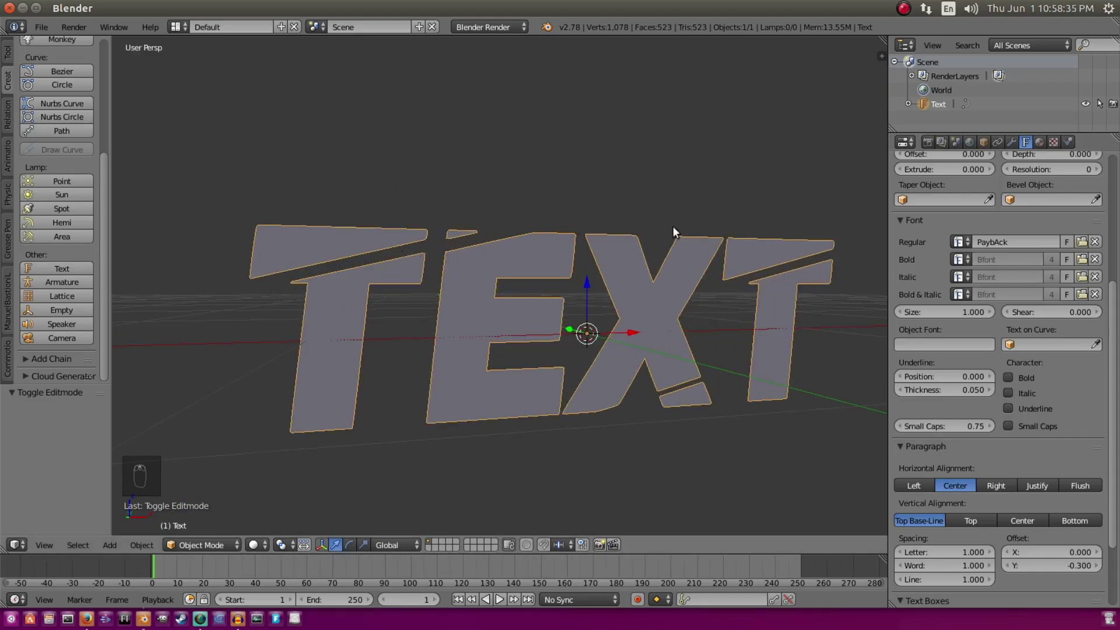
pyautogui.moveTo(584, 402); pyautogui.dragTo(625, 290, button='middle')
# Set the text's Geometry Extrude value to 0.101, checking the thickness from an angle.
pyautogui.press('KP_1')
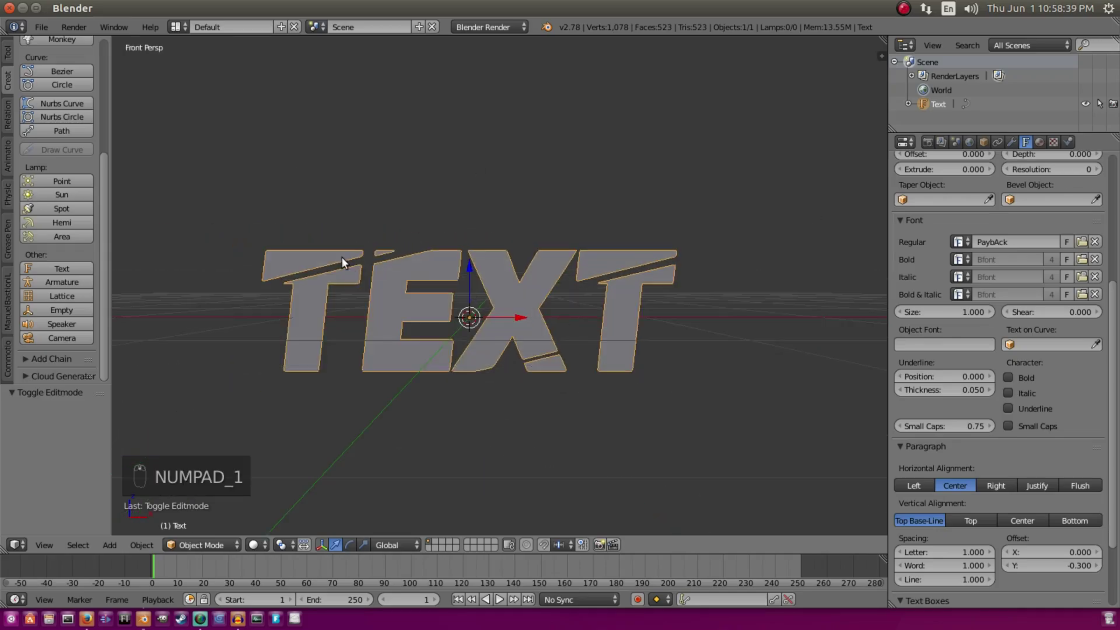
pyautogui.moveTo(343, 257); pyautogui.dragTo(537, 271, button='middle')
pyautogui.scroll(5, 924, 212)
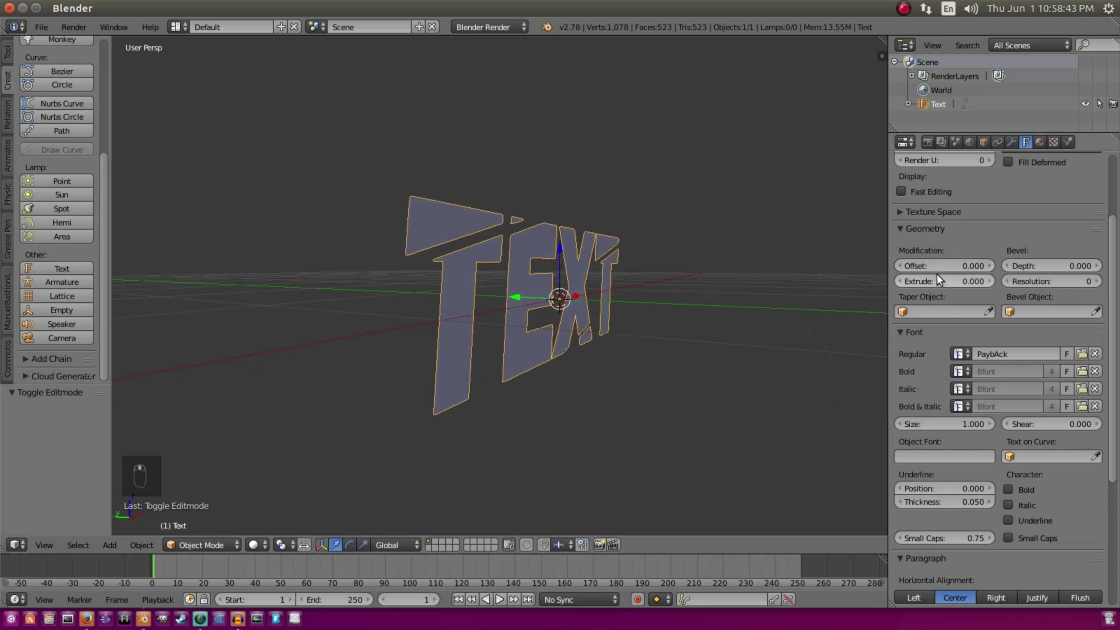
pyautogui.moveTo(612, 288); pyautogui.dragTo(648, 286, button='middle')
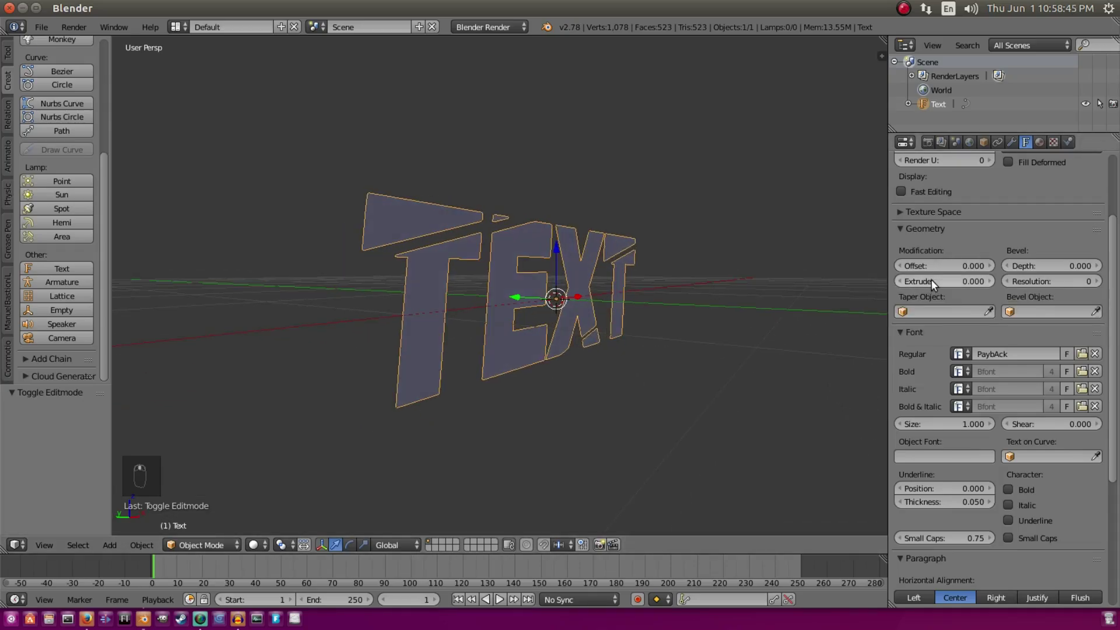
pyautogui.moveTo(932, 278); pyautogui.dragTo(985, 279)
pyautogui.moveTo(408, 300); pyautogui.dragTo(385, 272, button='middle')
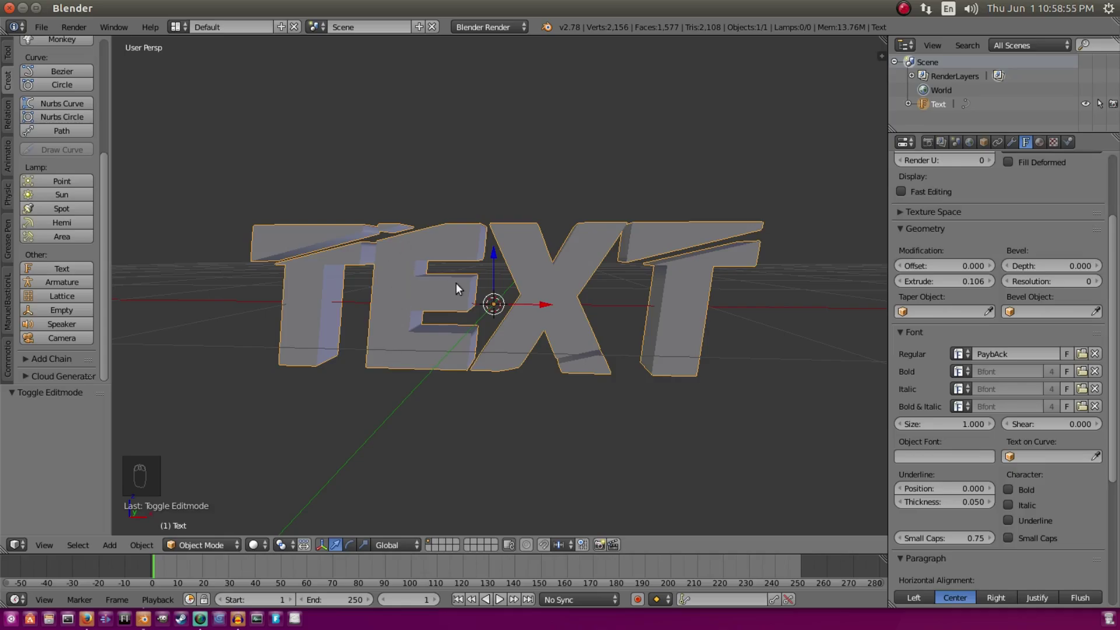
pyautogui.moveTo(423, 327); pyautogui.dragTo(584, 315, button='middle')
pyautogui.moveTo(942, 281); pyautogui.dragTo(932, 281)
pyautogui.moveTo(735, 282); pyautogui.dragTo(639, 330, button='middle')
# Add a camera 10.926 units back along Y, view through it, and select the TEXT.
pyautogui.press('KP_0')
pyautogui.press('KP_1')
pyautogui.scroll(-10, 633, 326)
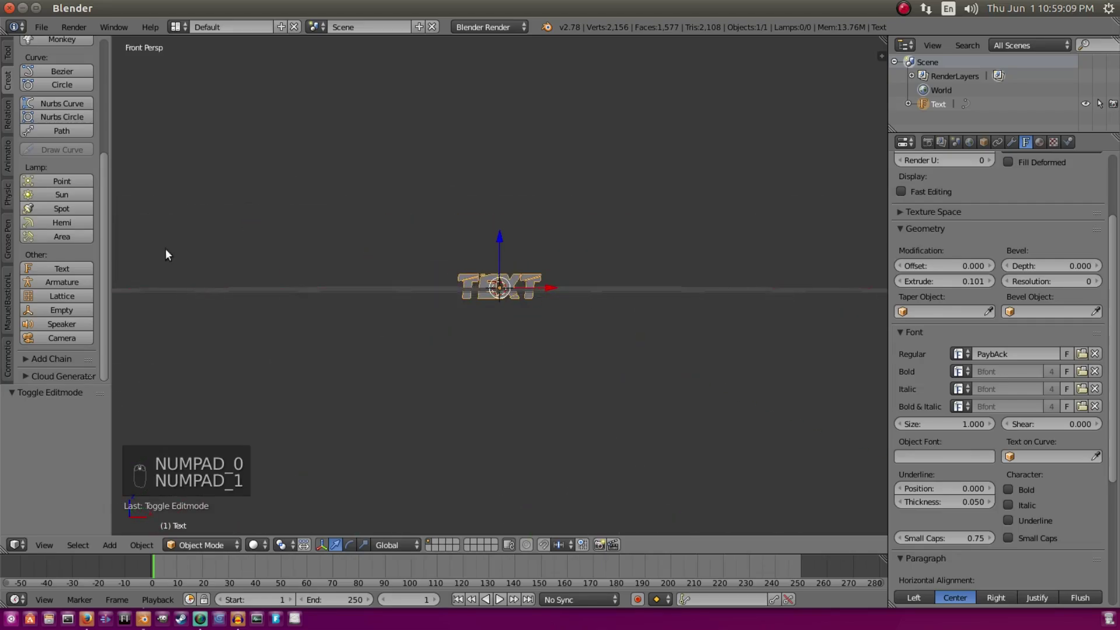
pyautogui.click(54, 338)
pyautogui.moveTo(351, 260); pyautogui.dragTo(535, 273, button='middle')
pyautogui.moveTo(535, 273); pyautogui.dragTo(260, 295)
pyautogui.press('KP_0')
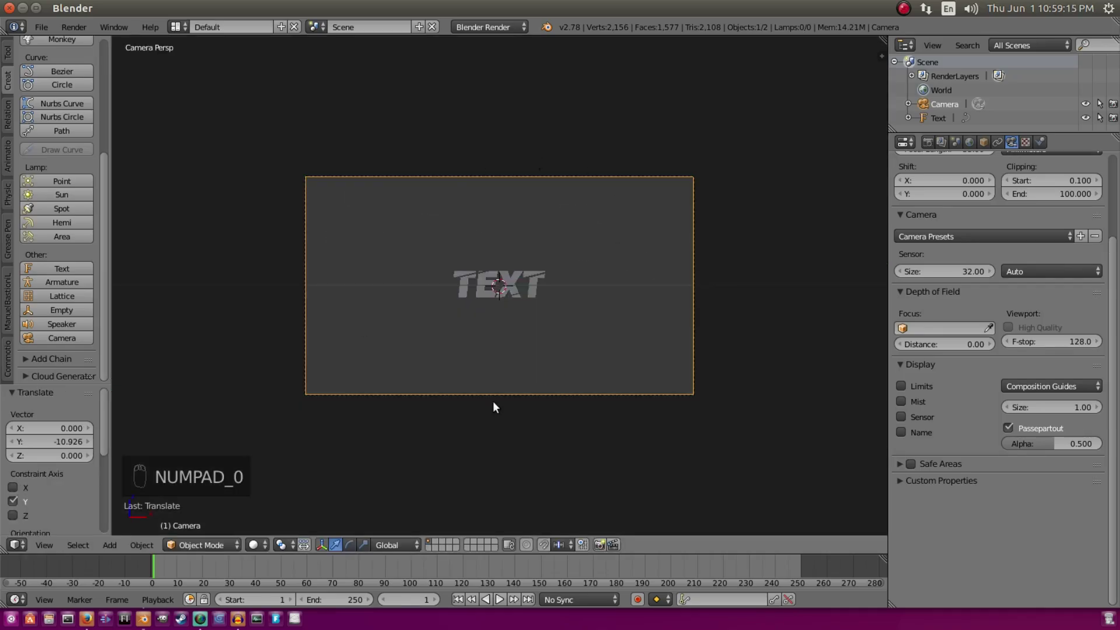
pyautogui.scroll(3, 505, 383)
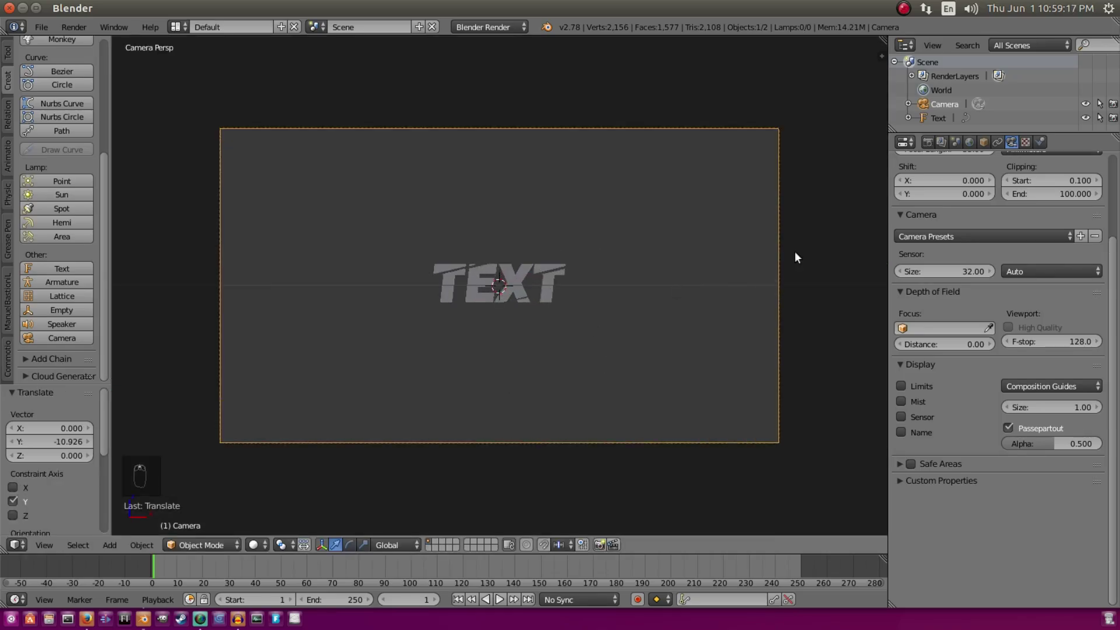
pyautogui.rightClick(535, 268)
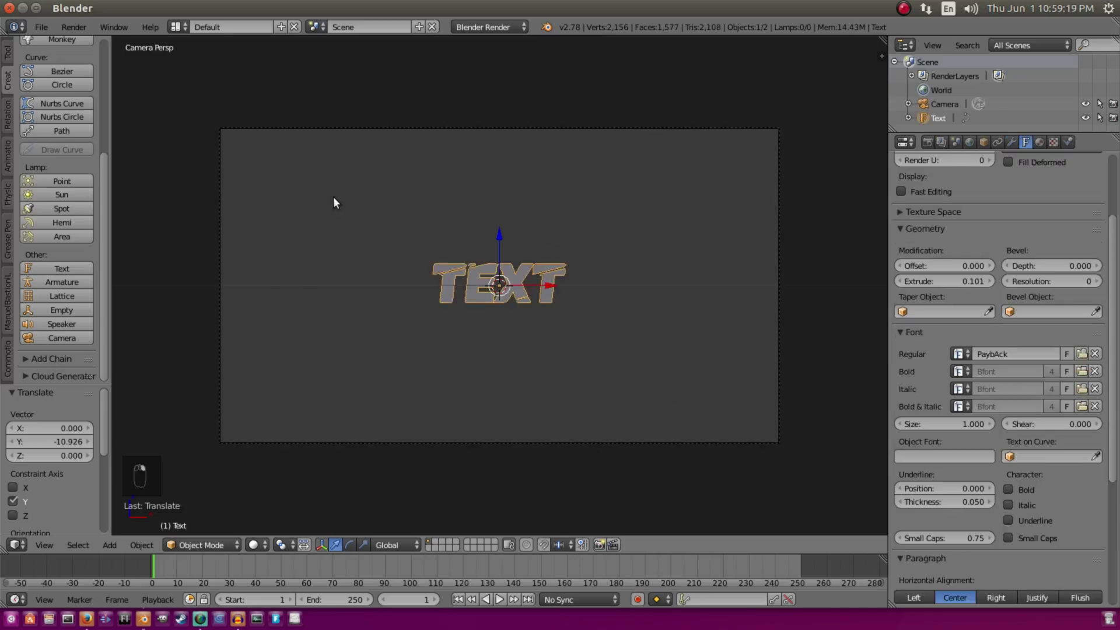
pyautogui.scroll(5, 515, 250)
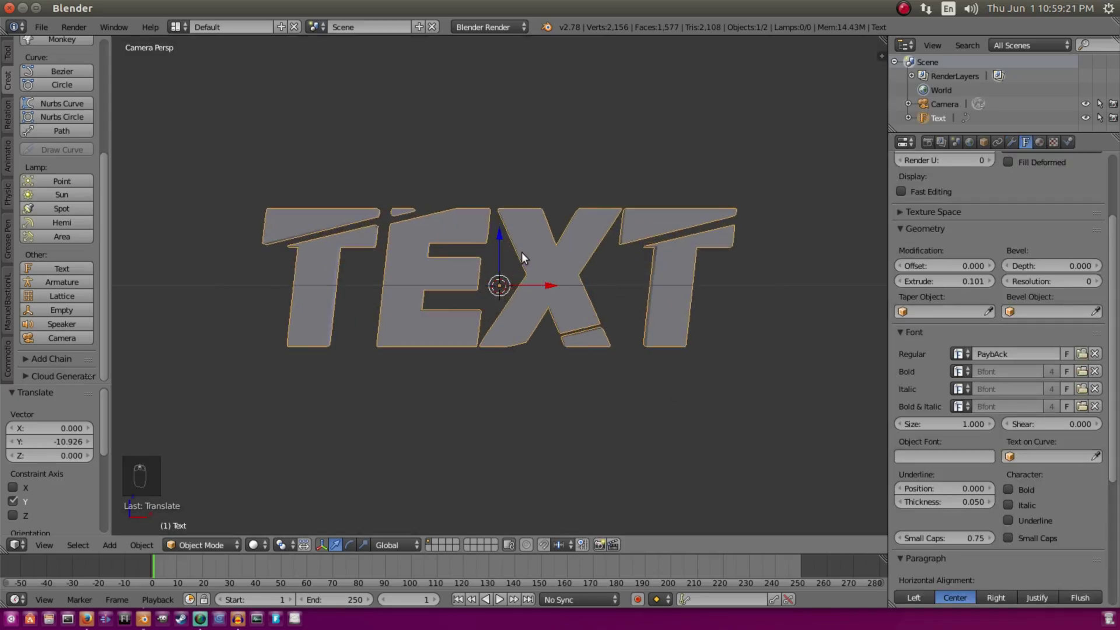
pyautogui.moveTo(986, 268)
pyautogui.mouseDown()
pyautogui.moveTo(1056, 268)
pyautogui.moveTo(1006, 269)
pyautogui.mouseUp()
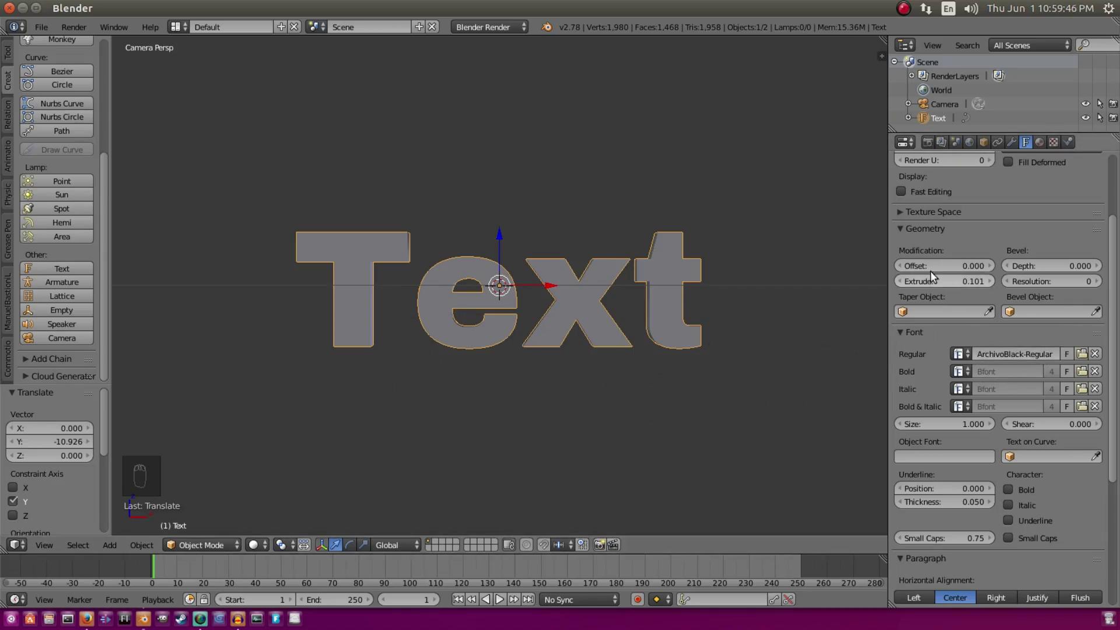
pyautogui.moveTo(929, 267)
pyautogui.mouseDown()
pyautogui.moveTo(914, 267)
pyautogui.moveTo(942, 267)
pyautogui.moveTo(930, 267)
pyautogui.mouseUp()
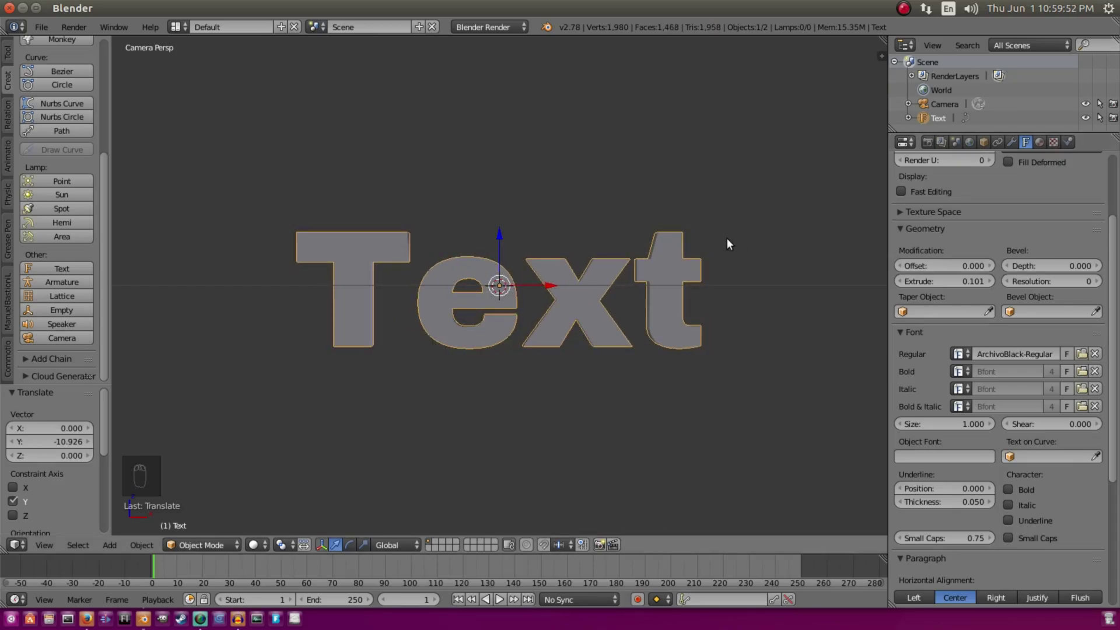
pyautogui.hotkey('ctrl', 'z')
pyautogui.hotkey('ctrl', 'z')
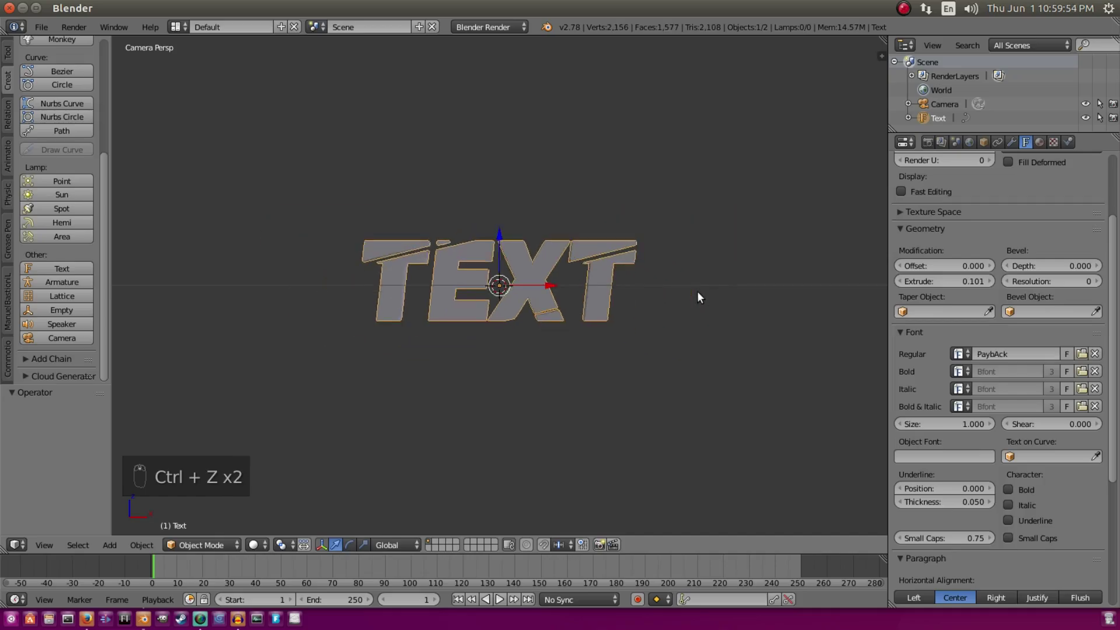
pyautogui.press('KP_0')
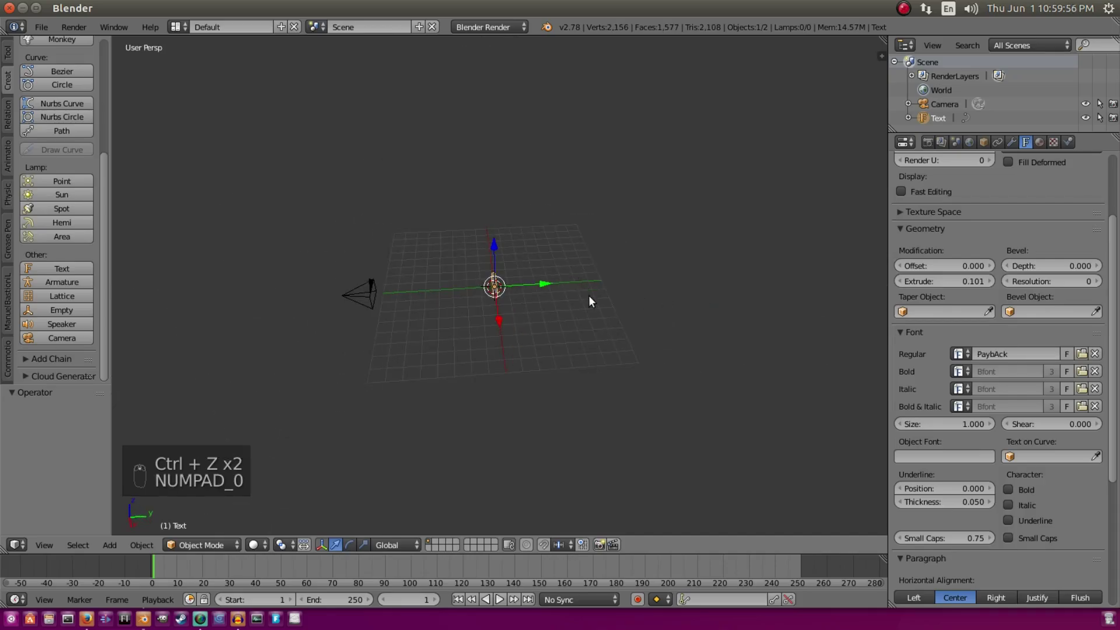
pyautogui.press('KP_1')
# Return to the camera view and move the timeline to frame 0.
pyautogui.press('KP_0')
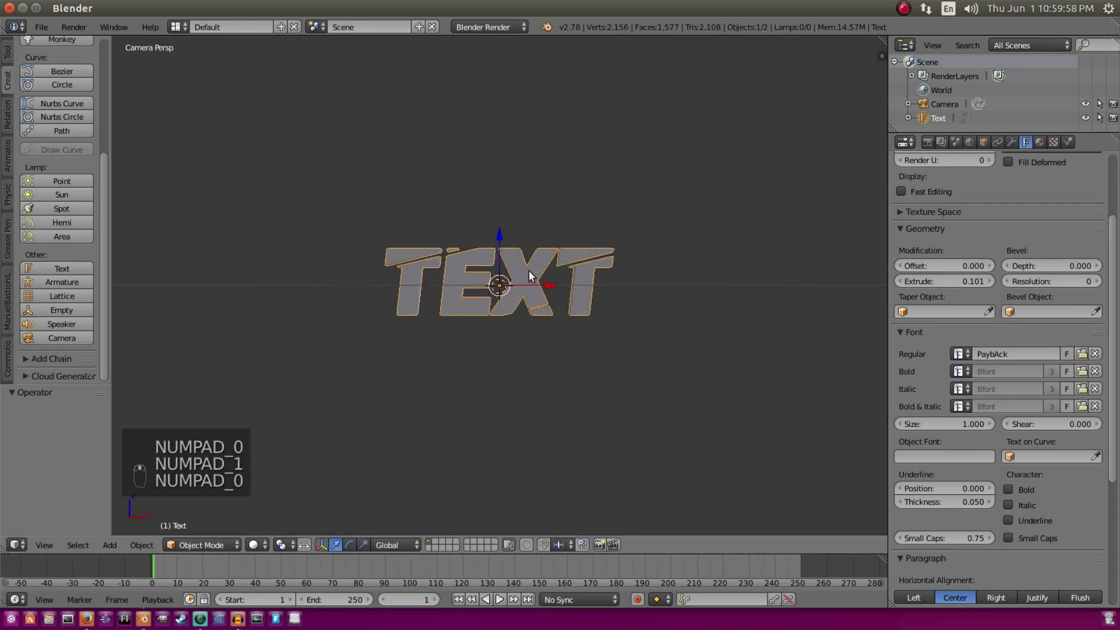
pyautogui.moveTo(938, 265)
pyautogui.mouseDown()
pyautogui.moveTo(963, 265)
pyautogui.moveTo(939, 266)
pyautogui.mouseUp()
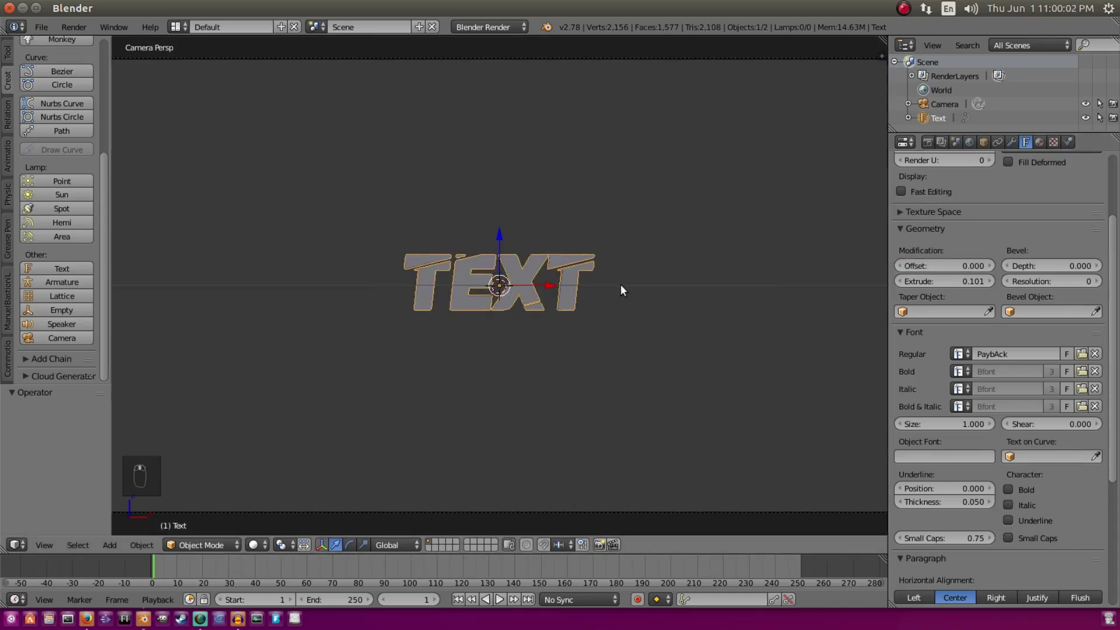
pyautogui.press('Left')
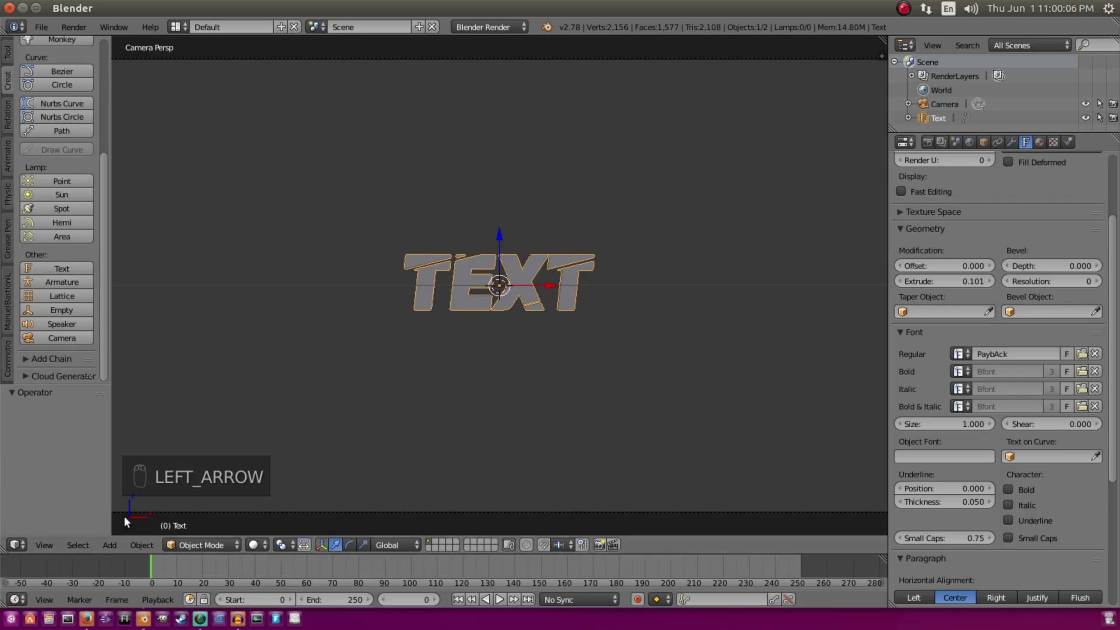
pyautogui.scroll(3, 179, 561)
pyautogui.scroll(1, 363, 560)
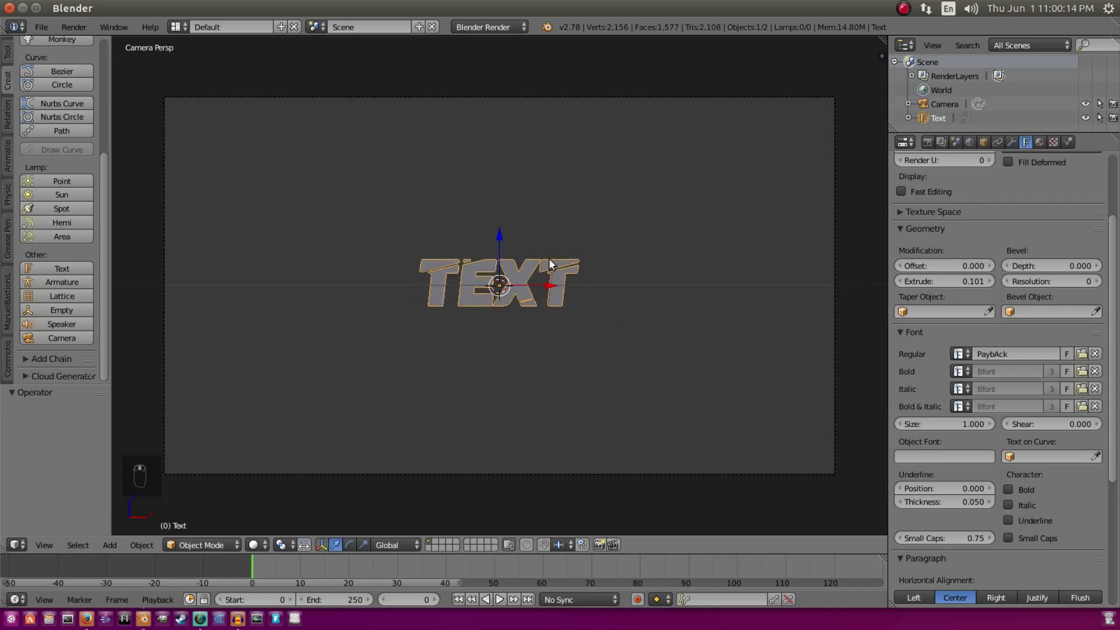
# Test shrinking the TEXT, then undo it so the text stays full size at frame 0.
pyautogui.press('s')
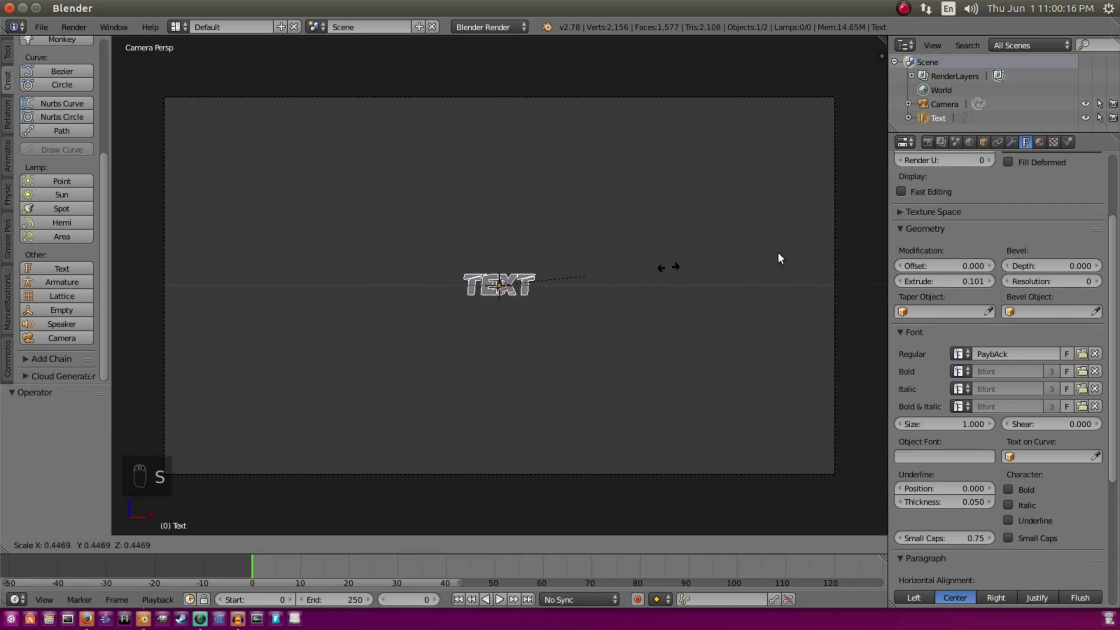
pyautogui.rightClick(739, 266)
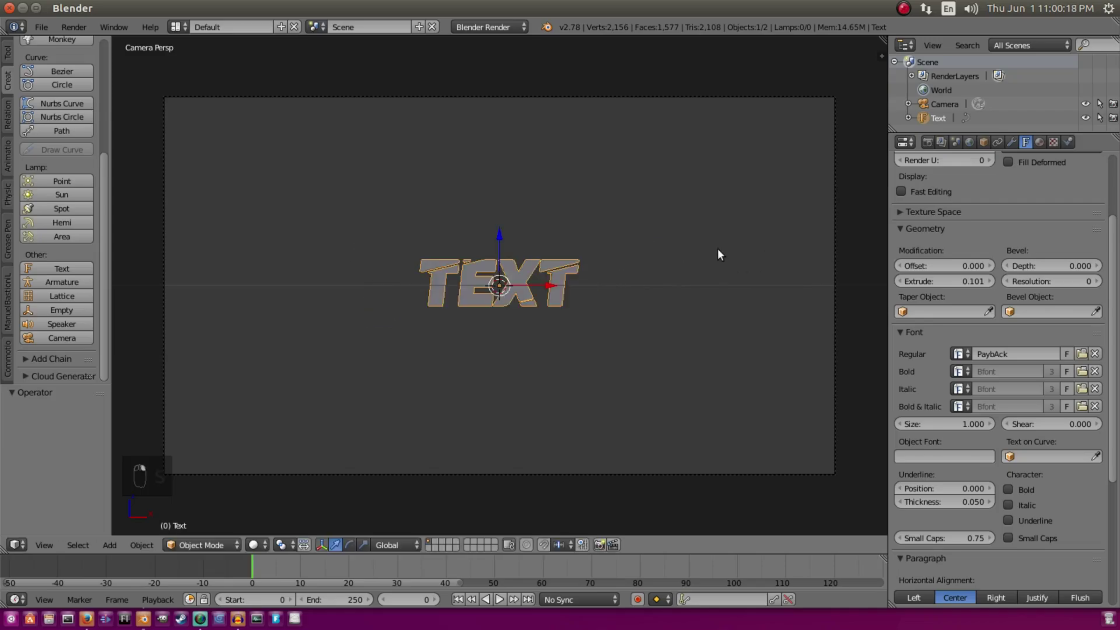
pyautogui.press('s')
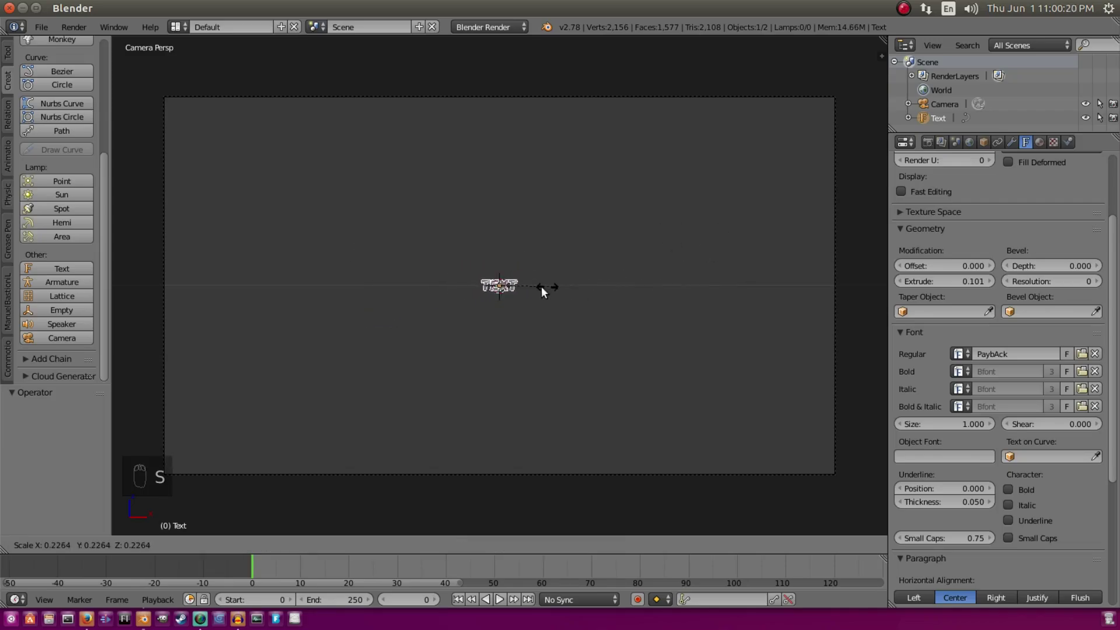
pyautogui.click(506, 291)
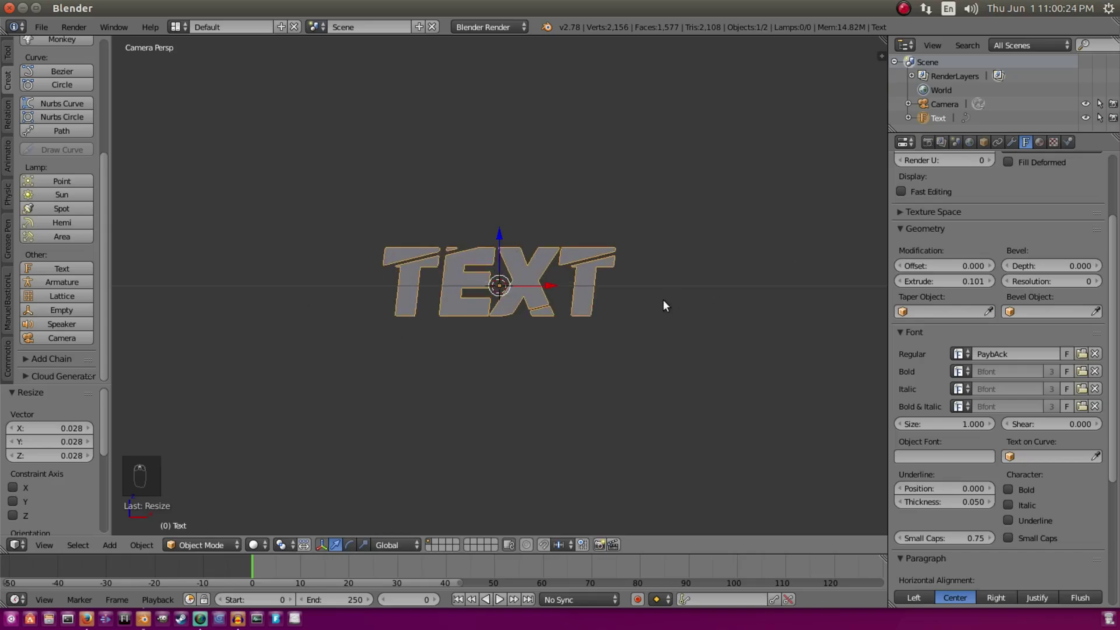
pyautogui.hotkey('ctrl', 'z')
pyautogui.hotkey('ctrl', 'z')
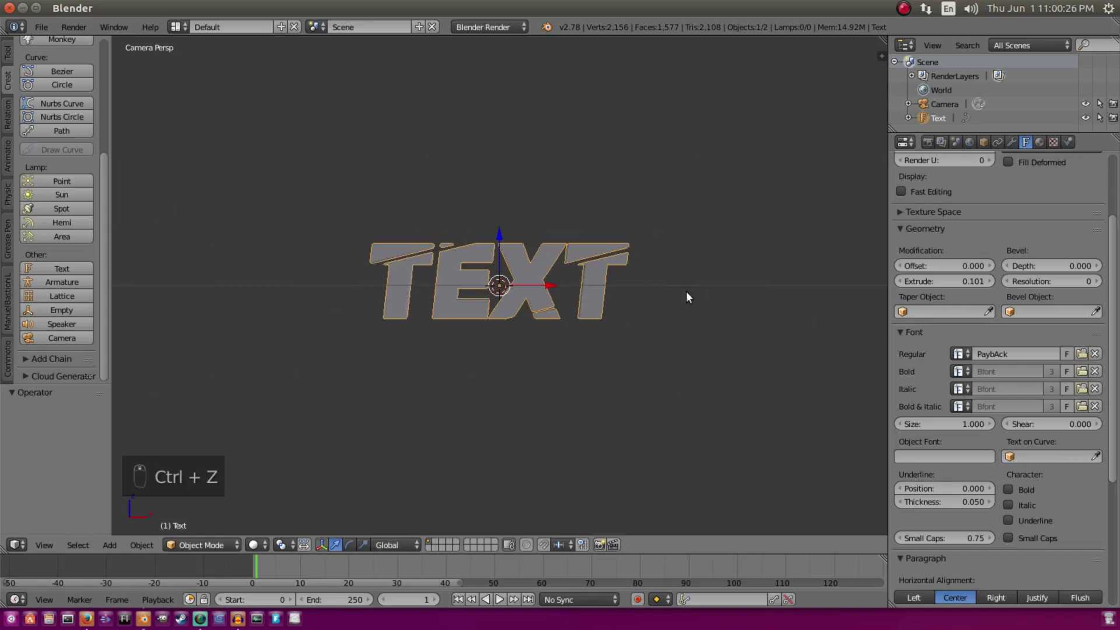
pyautogui.scroll(-5, 693, 290)
pyautogui.scroll(2, 705, 288)
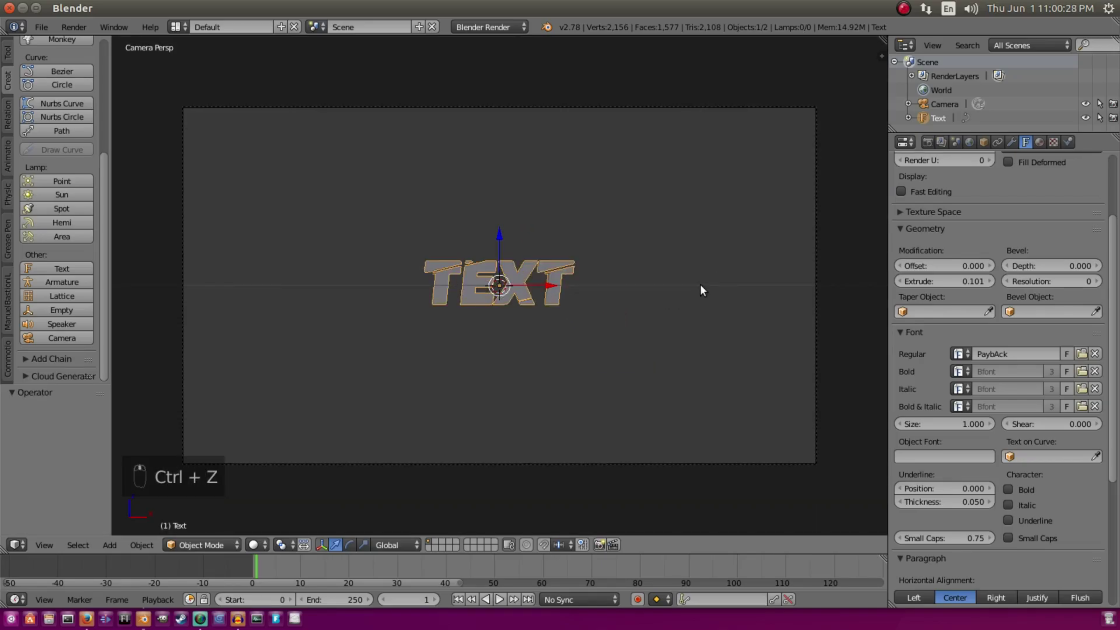
pyautogui.press('Left')
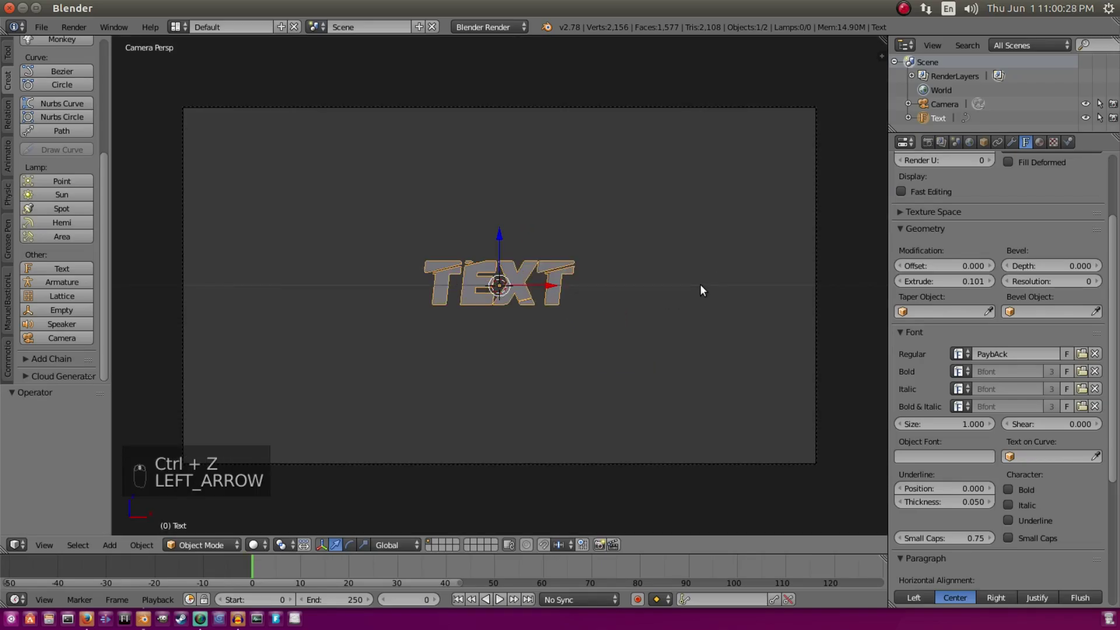
# Insert Scaling keyframes for the full-size TEXT at frame 0 and at frame 5.
pyautogui.press('i')
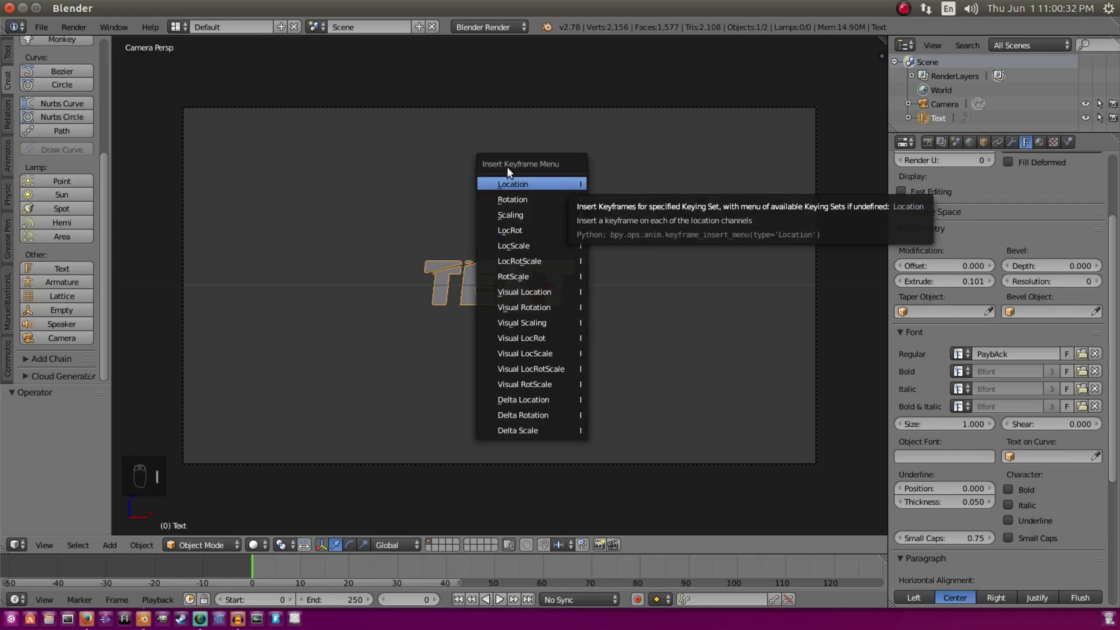
pyautogui.click(532, 214)
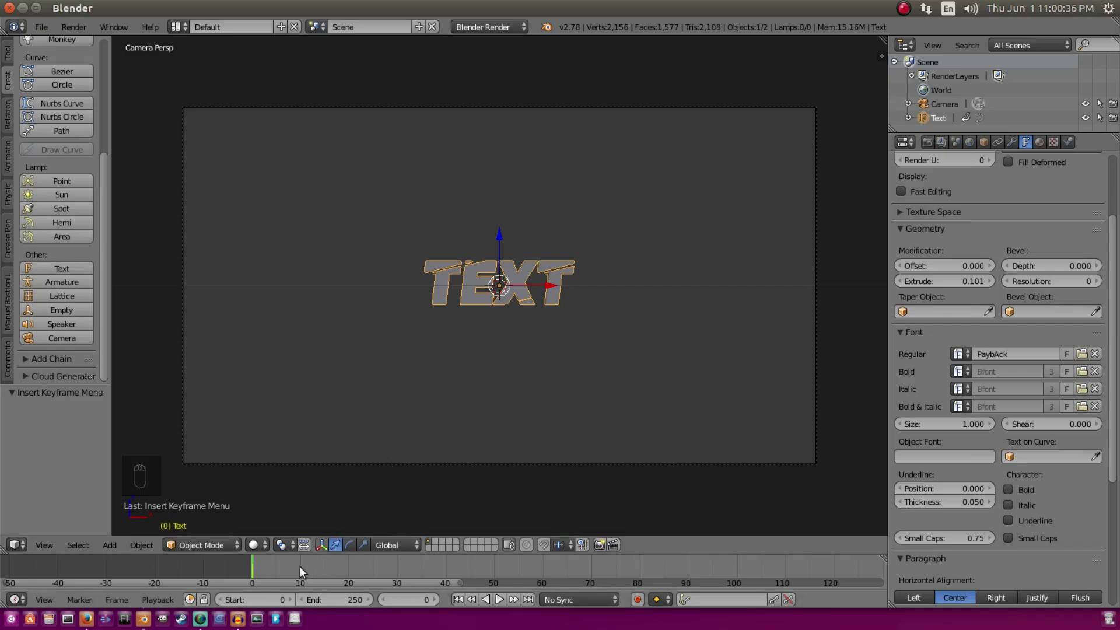
pyautogui.click(273, 564)
pyautogui.press('Right')
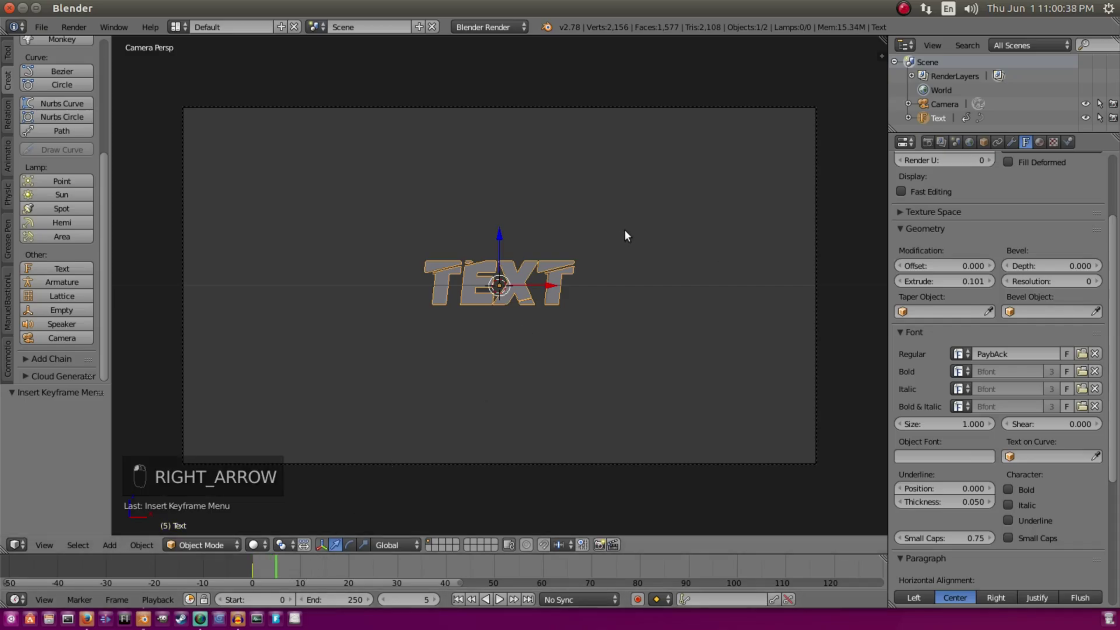
pyautogui.press('i')
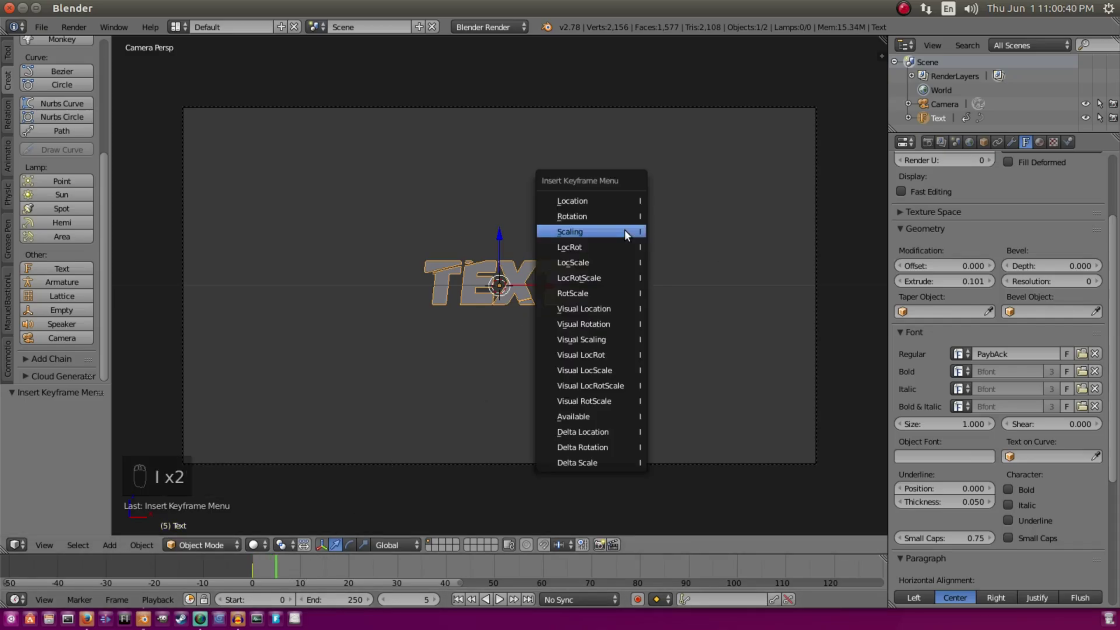
pyautogui.click(624, 231)
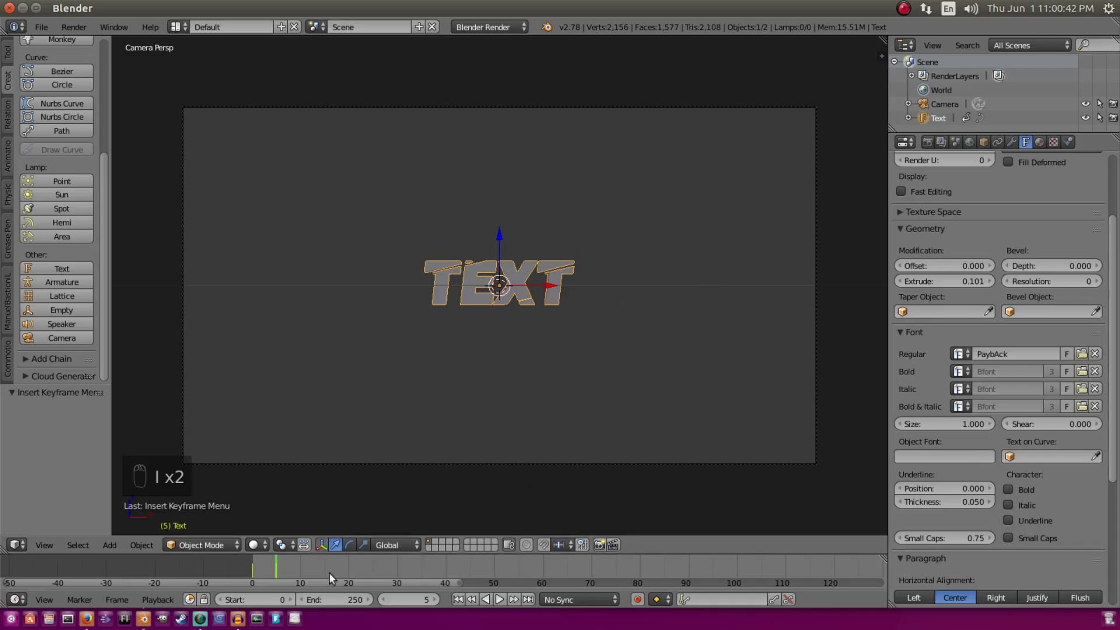
pyautogui.scroll(3, 329, 572)
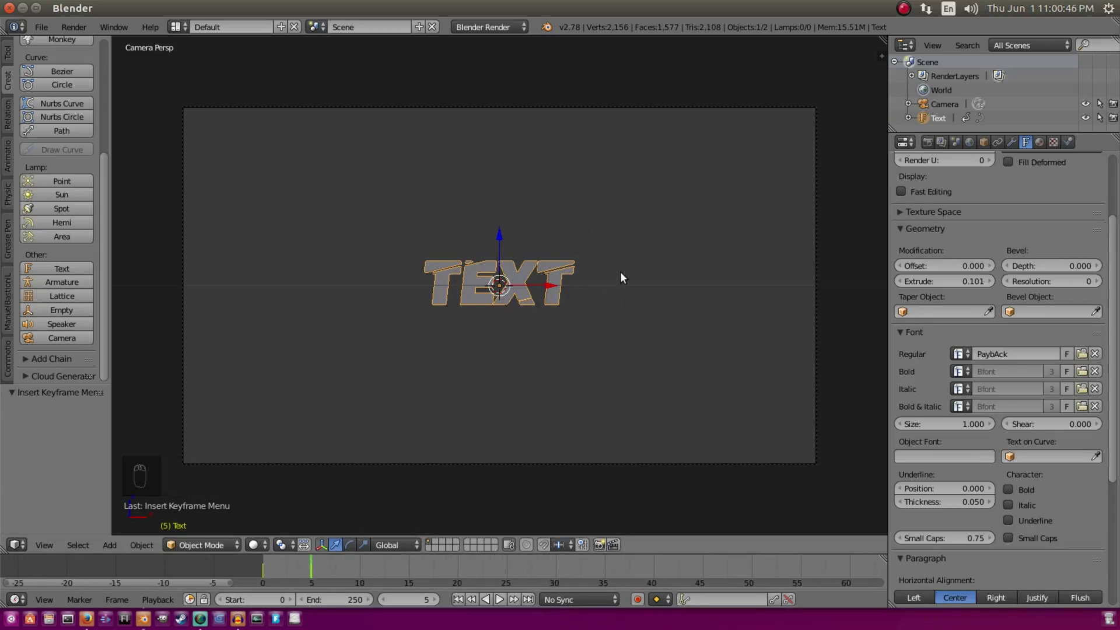
# Enlarge the TEXT to about 1.87 times, keyframe that scale at frame 5, and preview playback.
pyautogui.press('s')
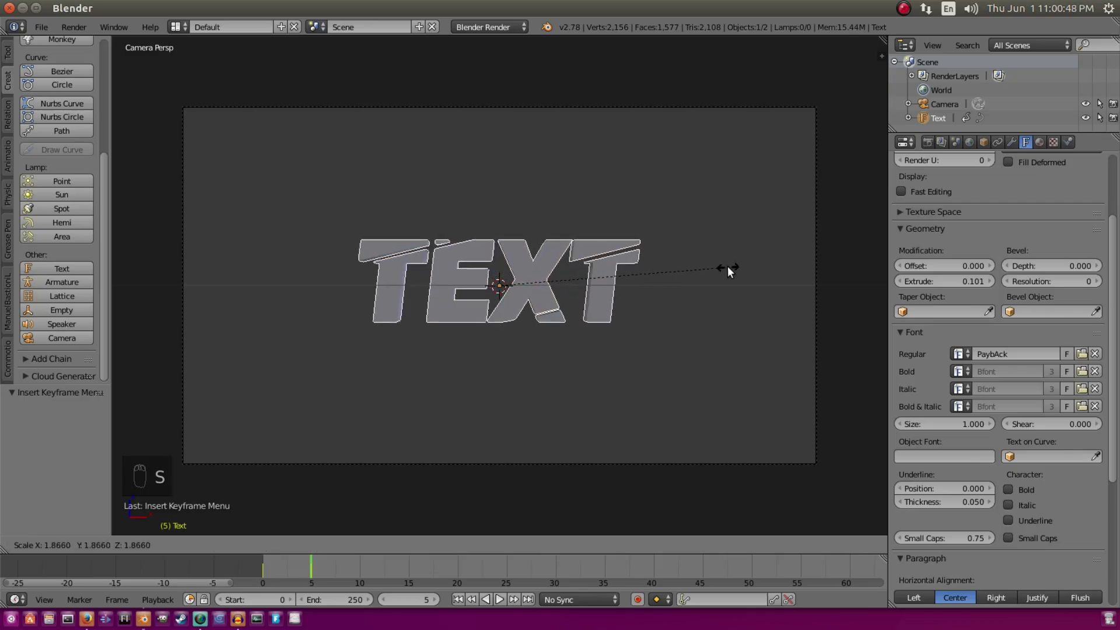
pyautogui.click(726, 265)
pyautogui.press('i')
pyautogui.click(540, 151)
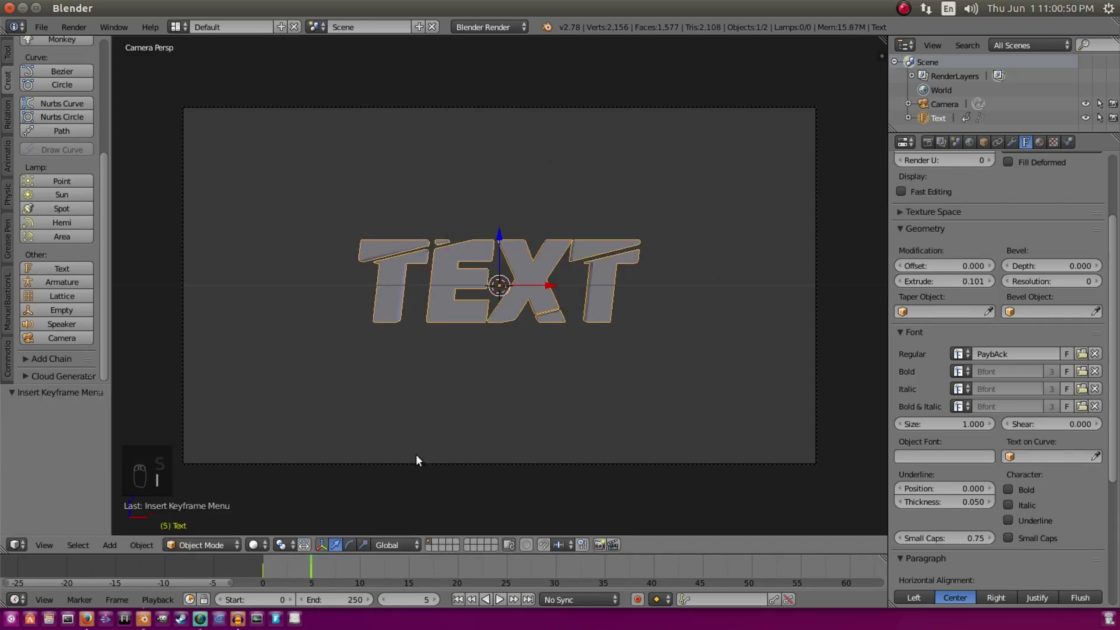
pyautogui.press('Left')
pyautogui.press('Left')
pyautogui.press('Left')
pyautogui.press('Left')
pyautogui.press('Left')
pyautogui.press('Left')
pyautogui.press('Left')
pyautogui.press('Left')
pyautogui.press('Left')
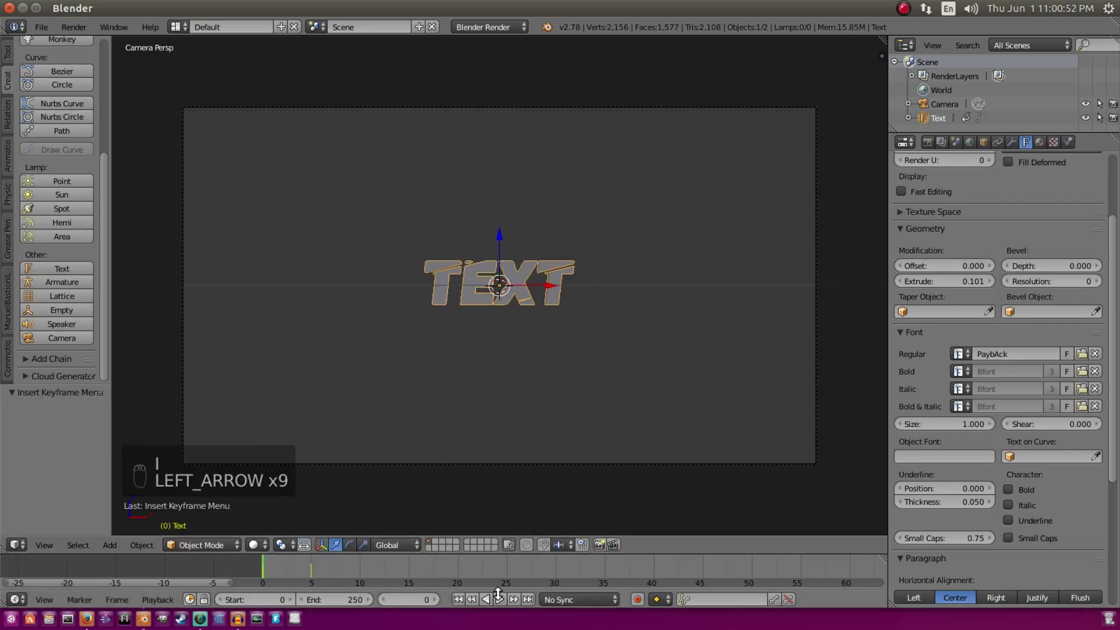
pyautogui.click(499, 599)
pyautogui.press('Escape')
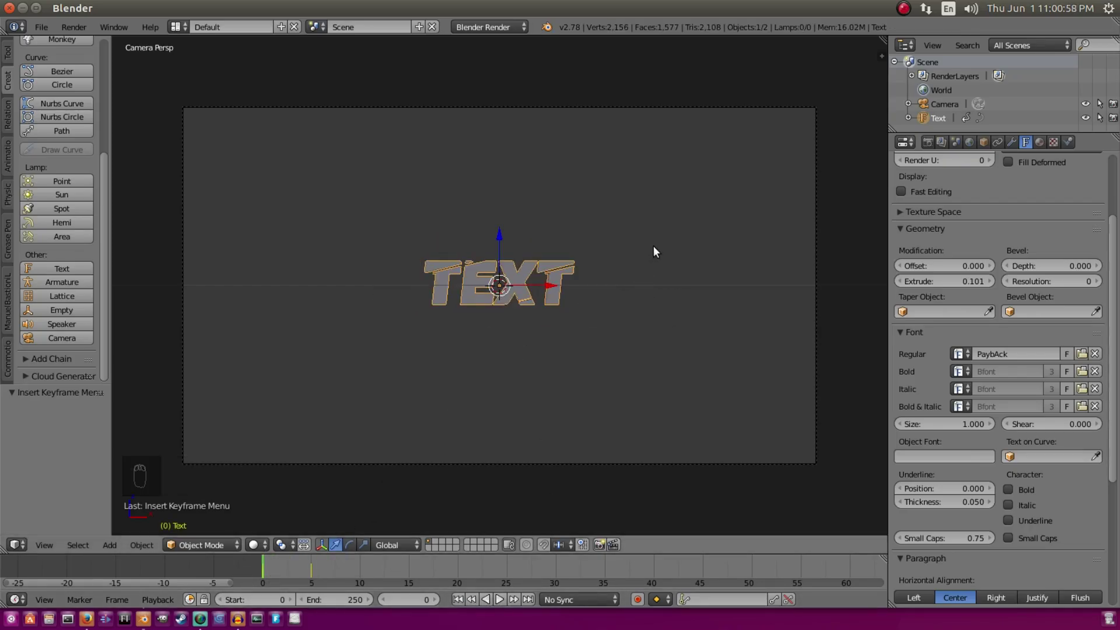
# At frame 0, scale the TEXT to 0 and insert a Scaling keyframe.
pyautogui.press('s')
pyautogui.press('0')
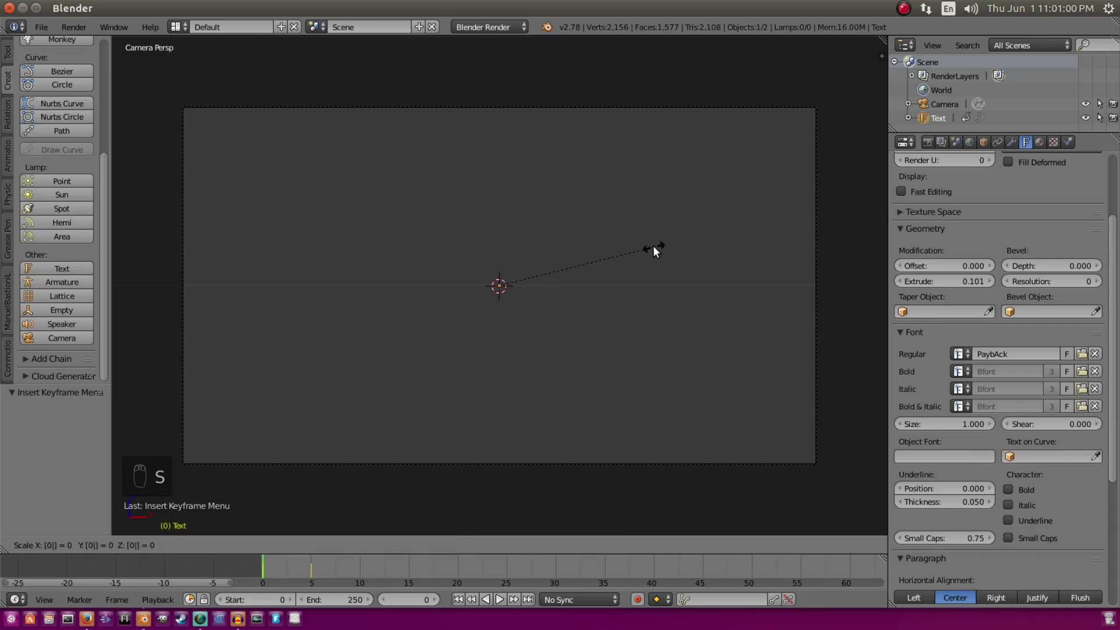
pyautogui.click(654, 249)
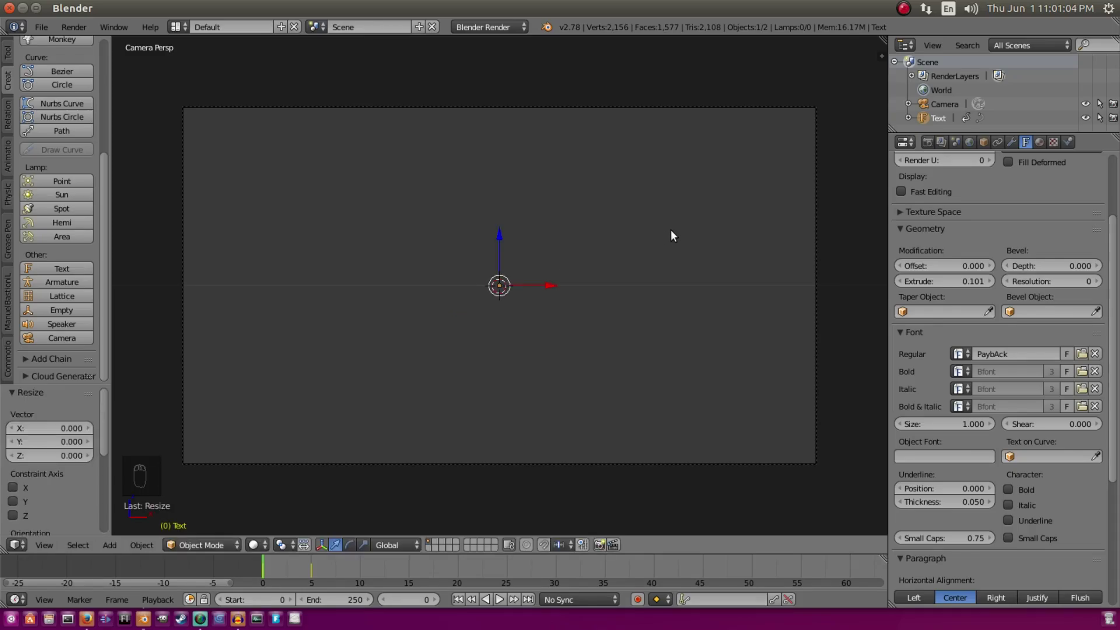
pyautogui.press('i')
pyautogui.click(671, 230)
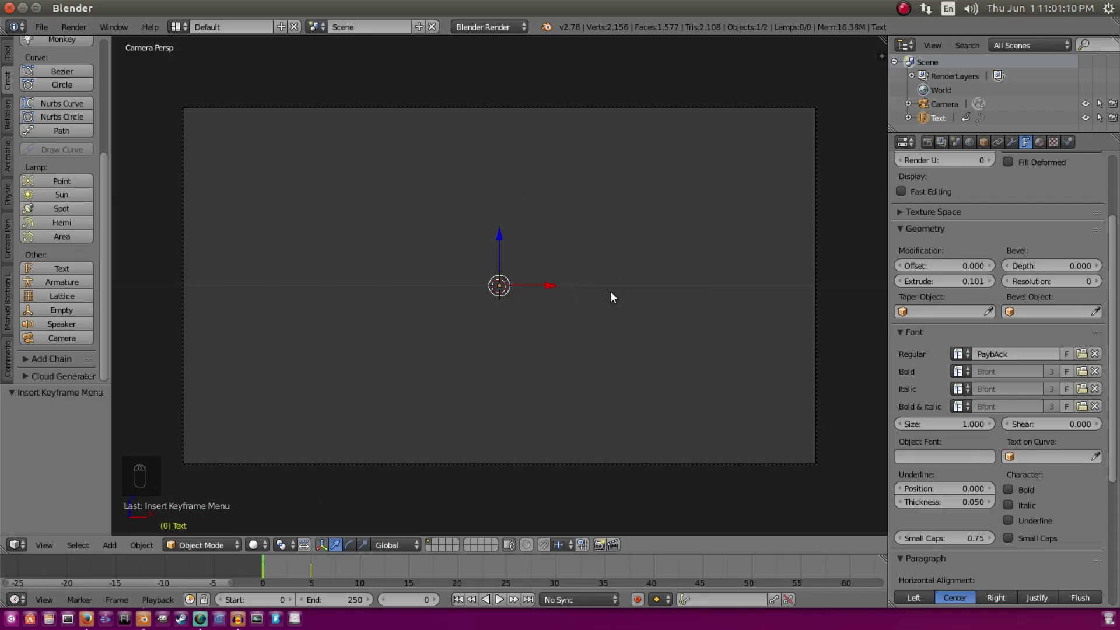
pyautogui.press('Right')
# Step through frames 0 to 5 and play the timeline to watch the TEXT pop in.
pyautogui.press('Left')
pyautogui.press('Right')
pyautogui.press('Right')
pyautogui.press('Right')
pyautogui.press('Right')
pyautogui.press('Right')
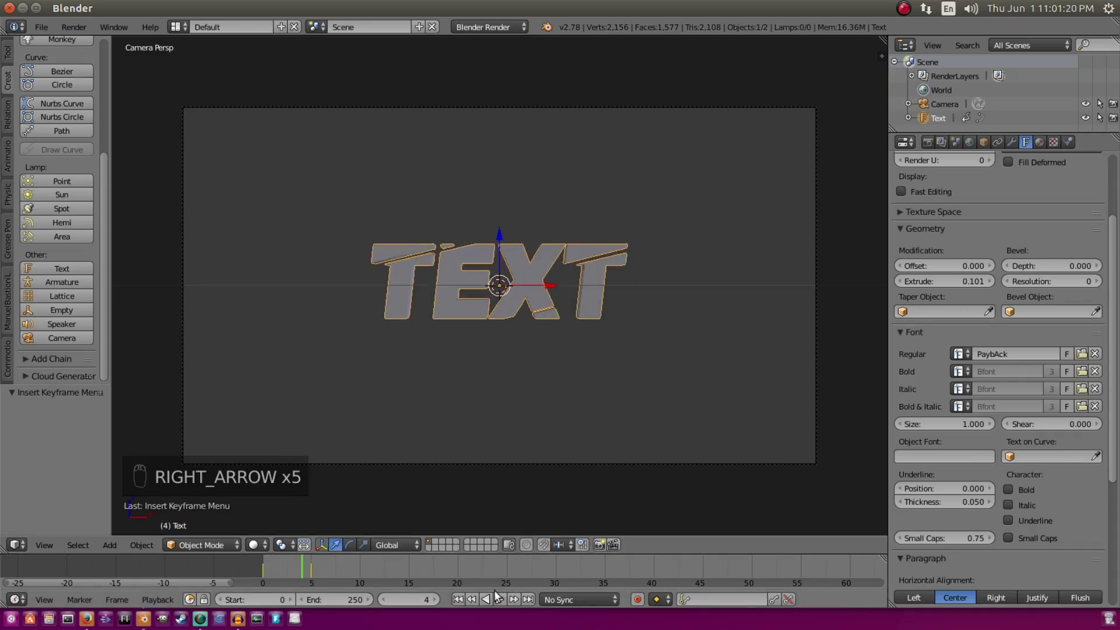
pyautogui.press('Right')
pyautogui.click(501, 598)
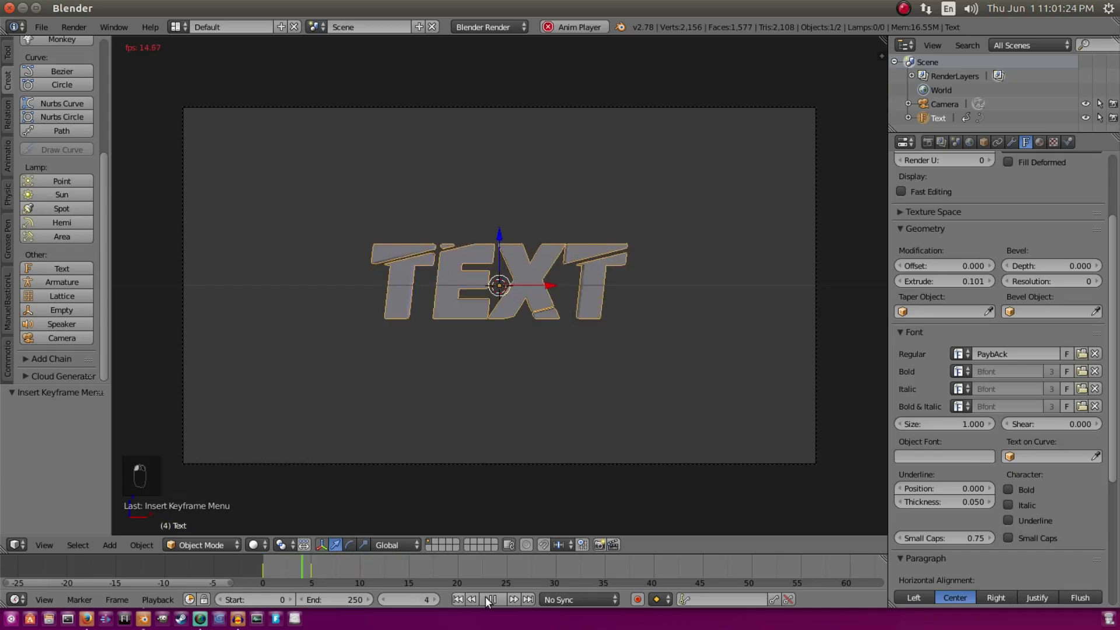
pyautogui.click(491, 599)
pyautogui.click(457, 599)
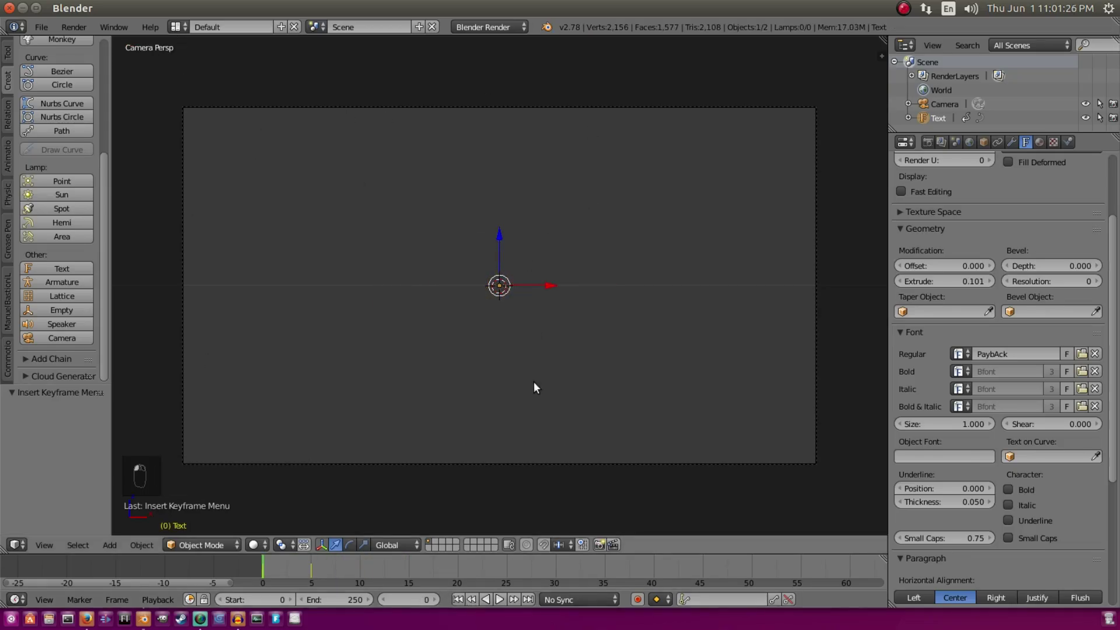
pyautogui.scroll(-1, 535, 388)
pyautogui.scroll(2, 551, 369)
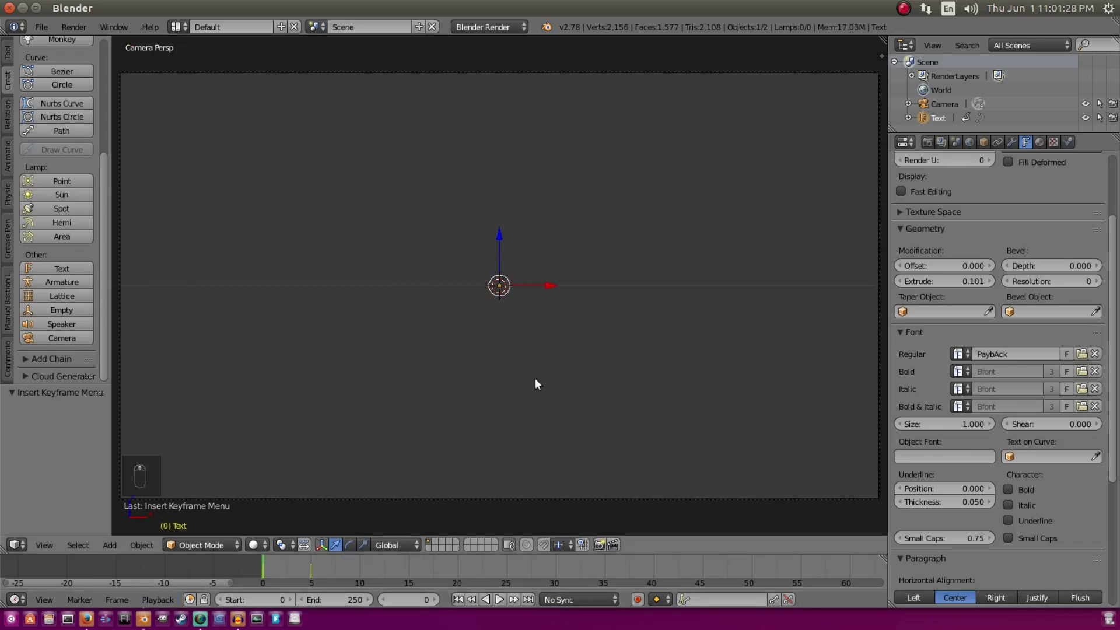
pyautogui.scroll(-1, 659, 295)
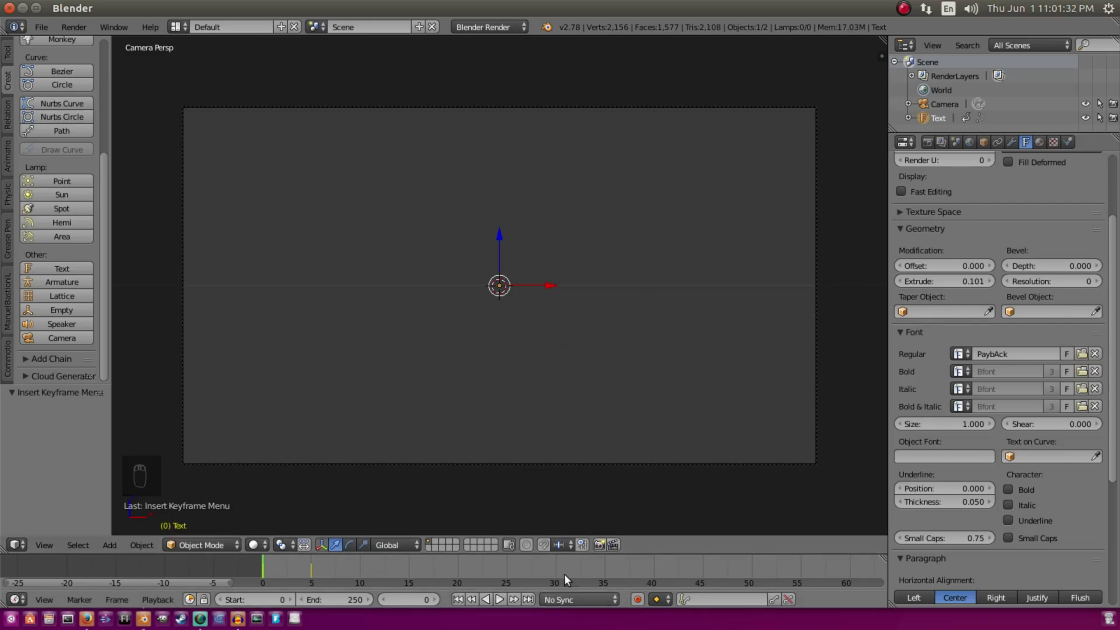
pyautogui.scroll(-3, 564, 573)
# Preview the animation, then keyframe the text's full-size scale at frame 30.
pyautogui.click(501, 595)
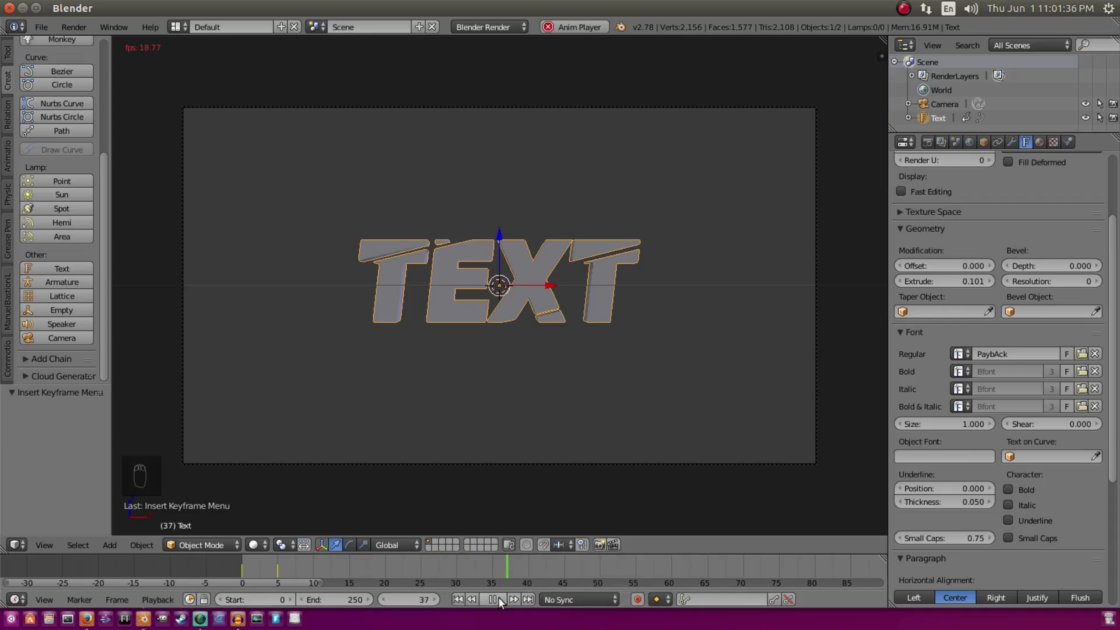
pyautogui.click(493, 598)
pyautogui.press('Right')
pyautogui.click(456, 557)
pyautogui.press('i')
pyautogui.press('i')
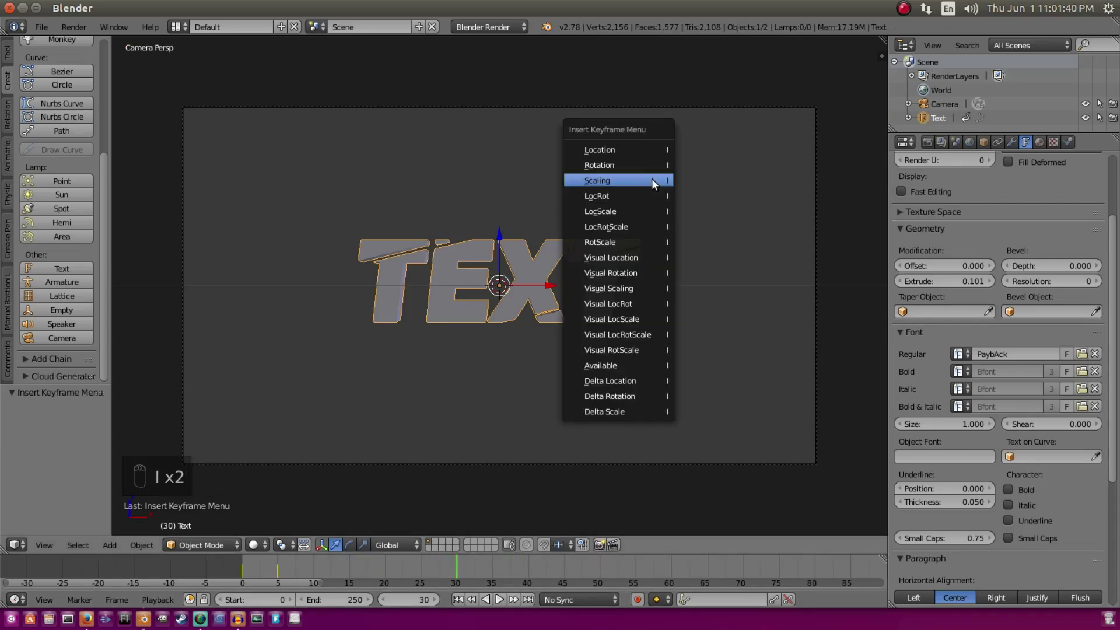
pyautogui.click(652, 178)
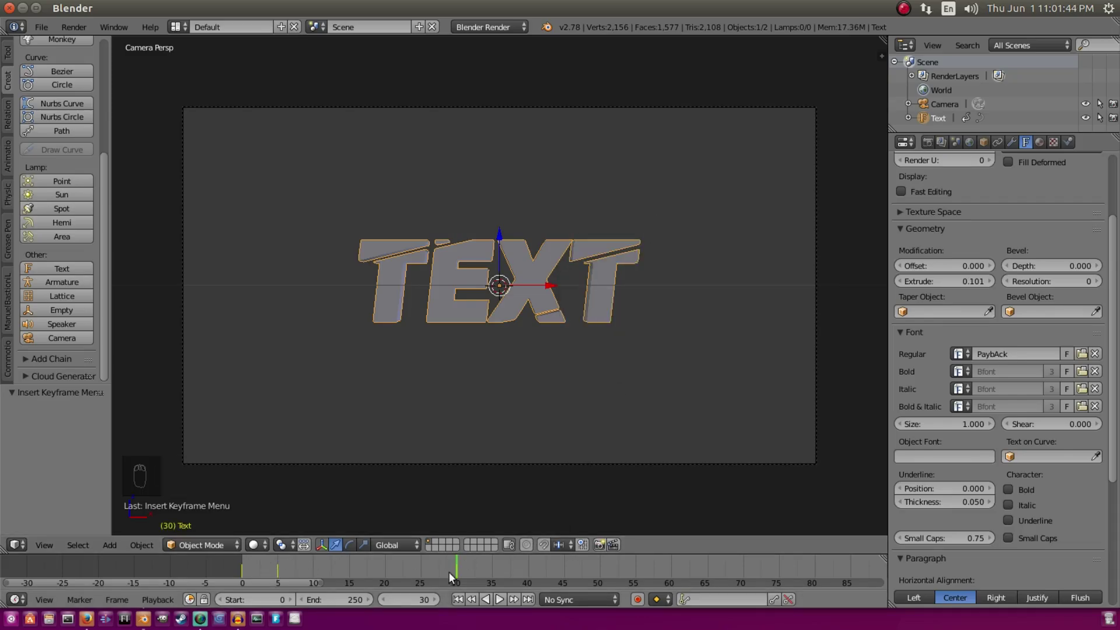
# Scale the text to zero and key it at frame 30, then undo this mistaken key after previewing.
pyautogui.press('s')
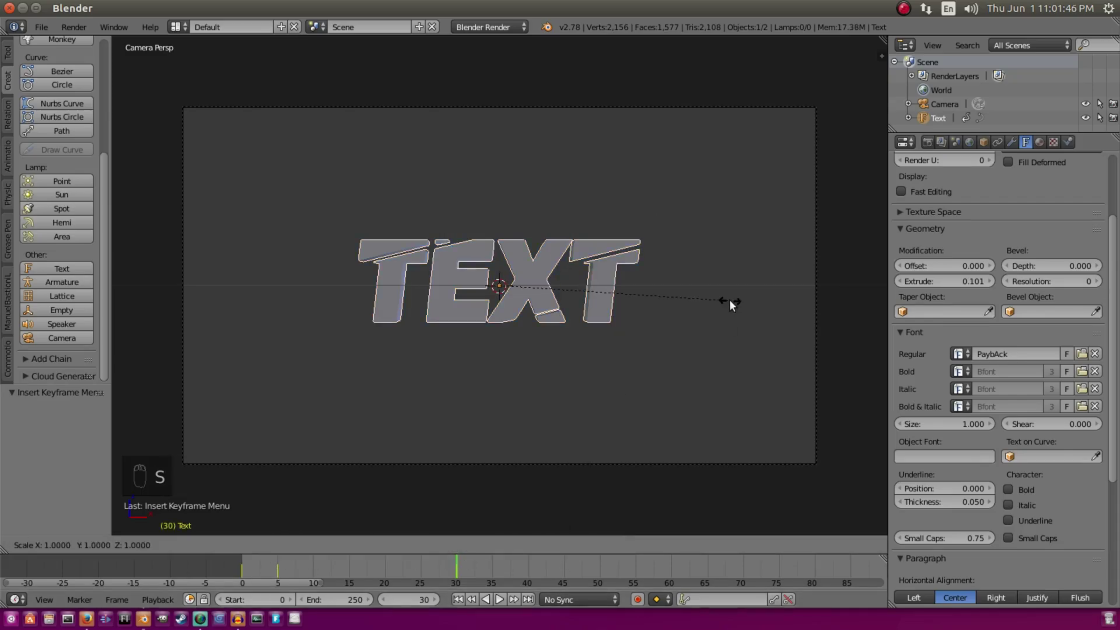
pyautogui.press('0')
pyautogui.click(727, 299)
pyautogui.press('i')
pyautogui.click(677, 342)
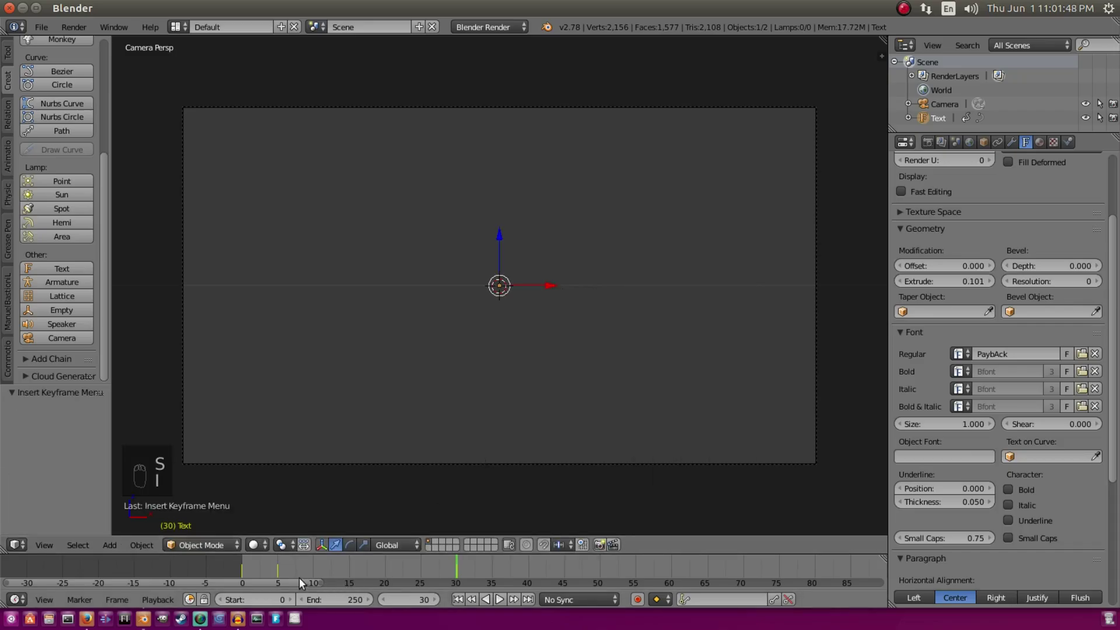
pyautogui.click(278, 565)
pyautogui.hotkey('alt', 'a')
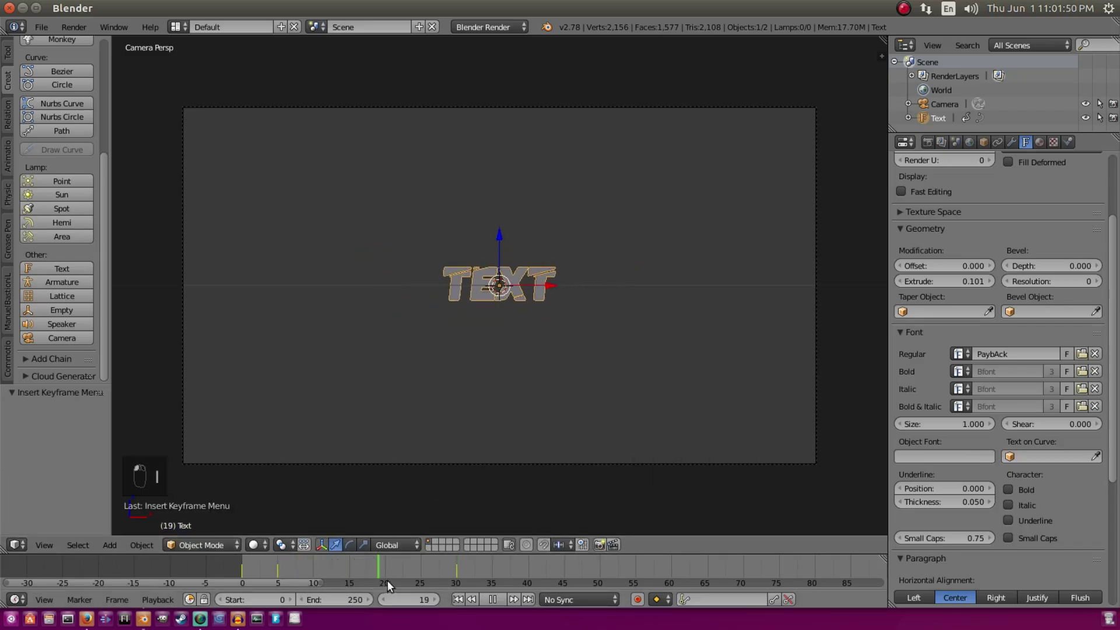
pyautogui.hotkey('ctrl', 'z')
pyautogui.hotkey('ctrl', 'z')
pyautogui.hotkey('ctrl', 'z')
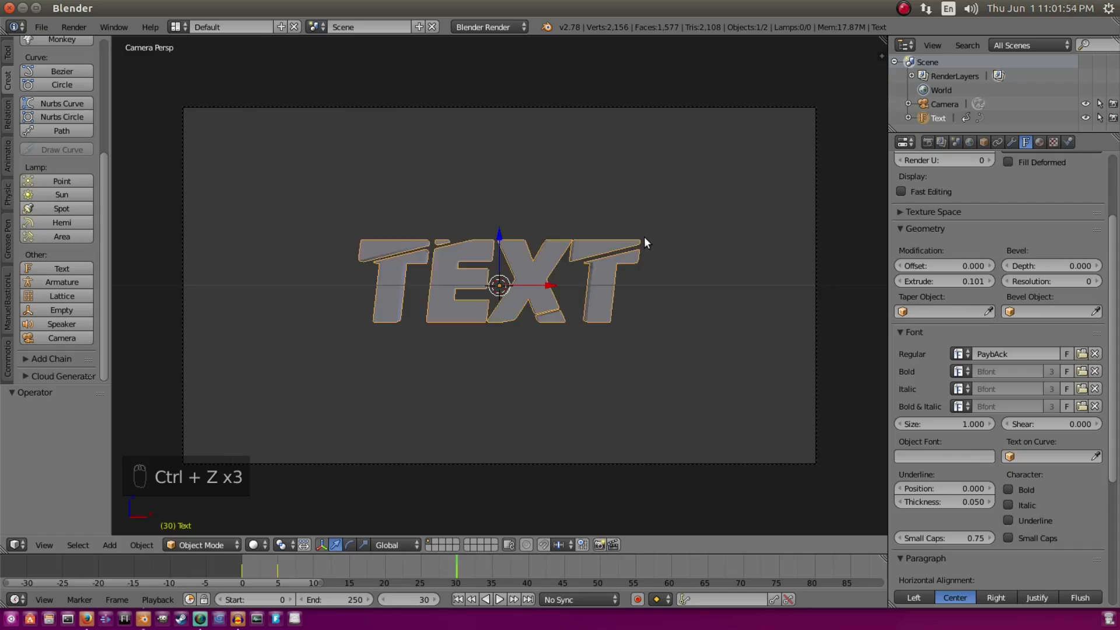
# At frame 35, scale the text down to zero and keyframe that scale.
pyautogui.press('Right')
pyautogui.press('Right')
pyautogui.press('Right')
pyautogui.press('Right')
pyautogui.press('Right')
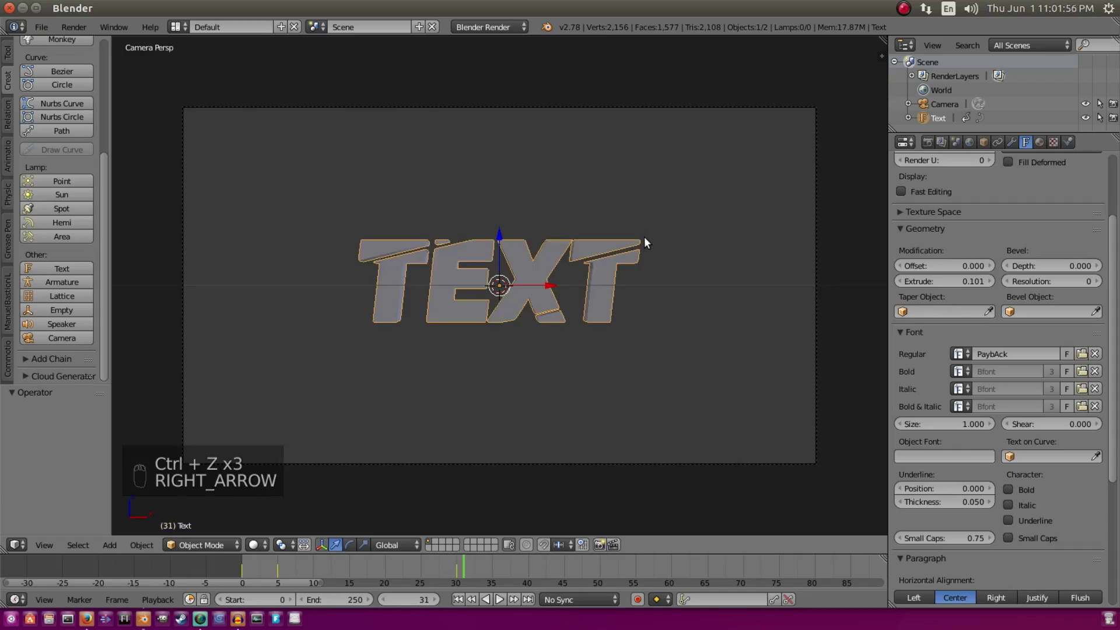
pyautogui.press('Right')
pyautogui.press('i')
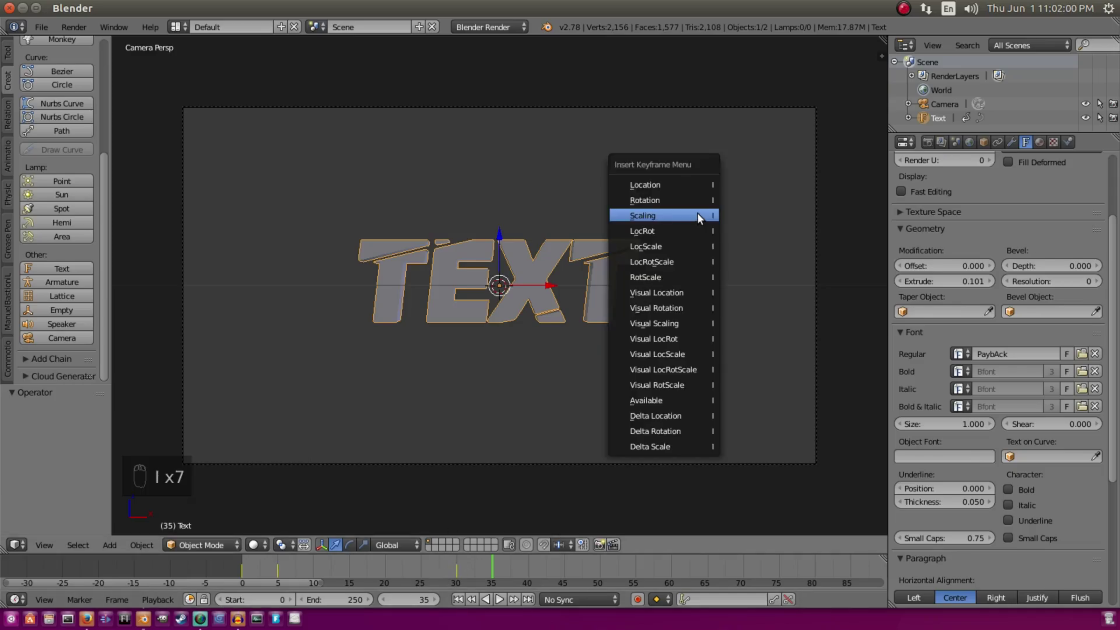
pyautogui.click(699, 216)
pyautogui.press('s')
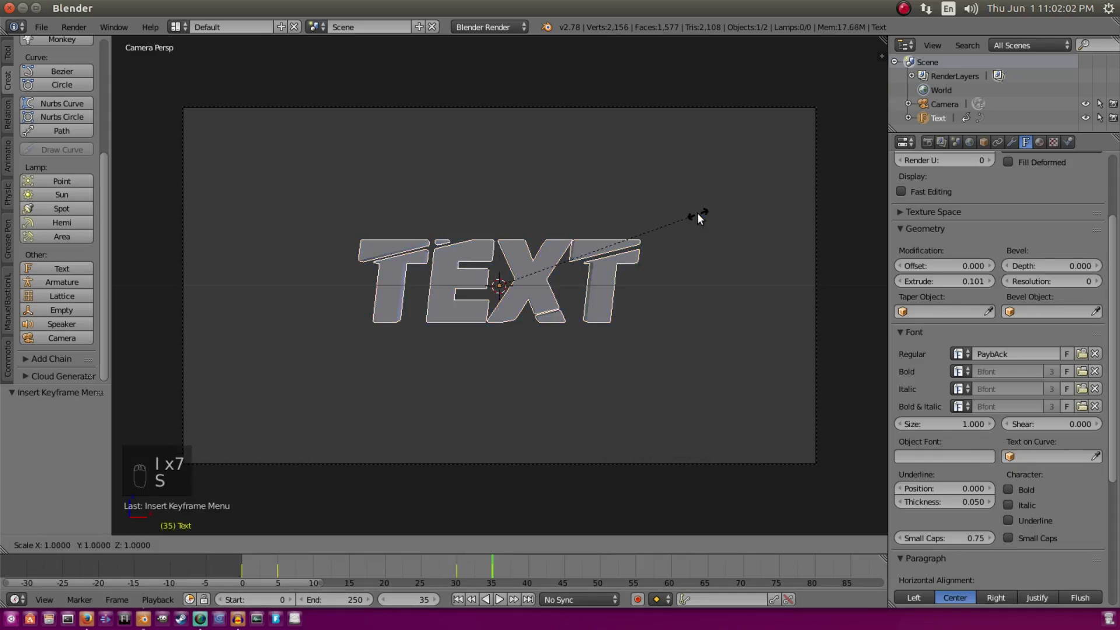
pyautogui.press('0')
pyautogui.press('Return')
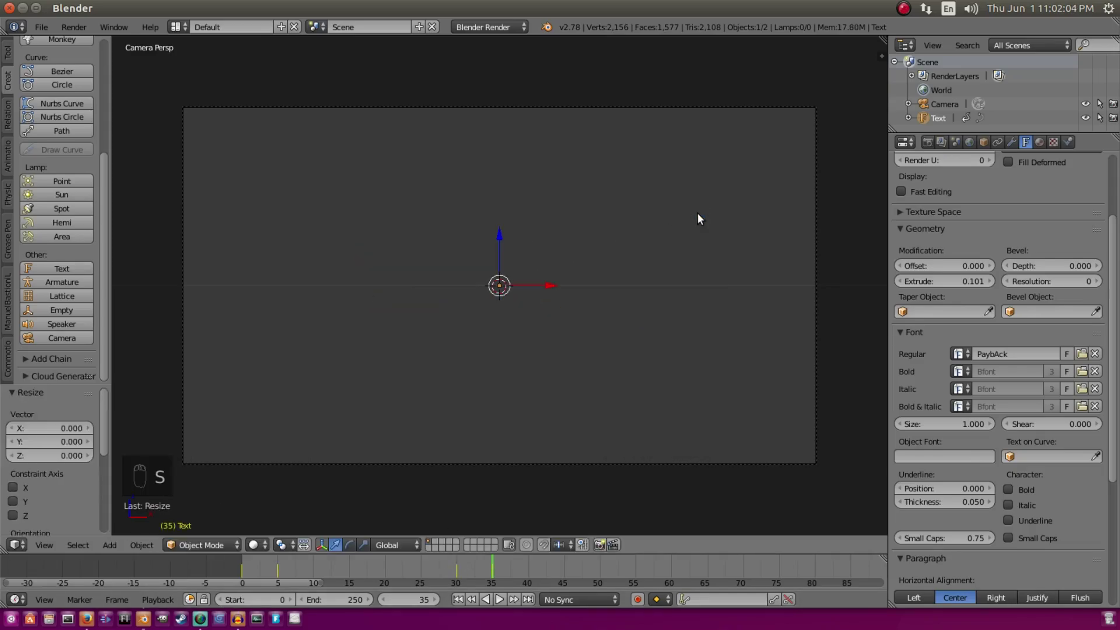
pyautogui.press('i')
pyautogui.click(697, 213)
pyautogui.press('Left')
pyautogui.press('Left')
pyautogui.press('Left')
pyautogui.press('Left')
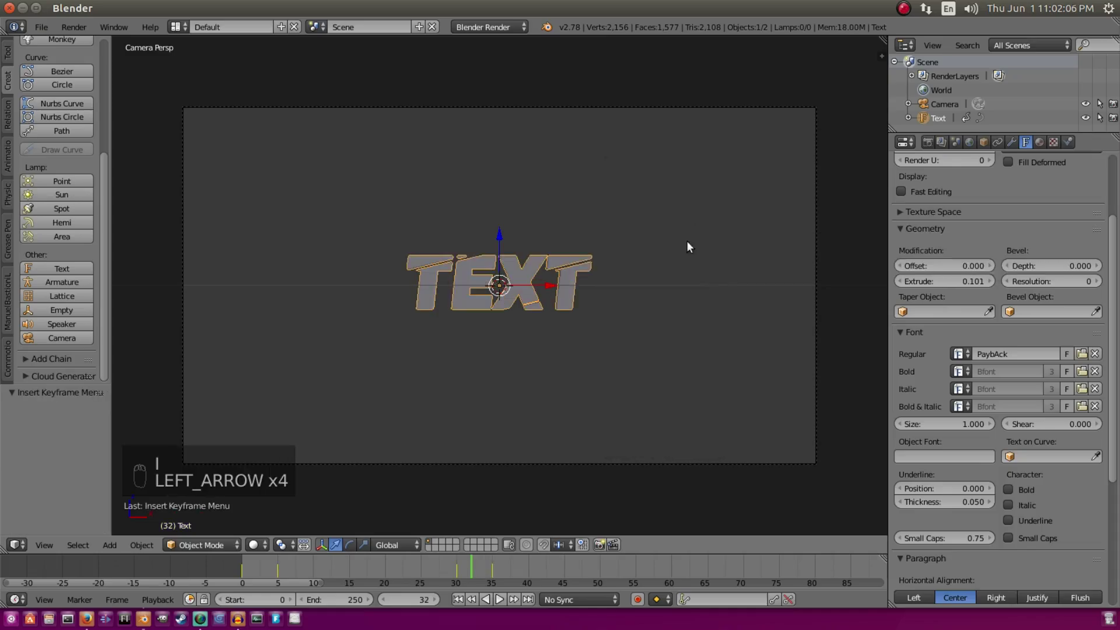
pyautogui.press('Left')
pyautogui.press('Left')
# Replay the animation from frame 0 and scrub through to frame 35.
pyautogui.click(466, 598)
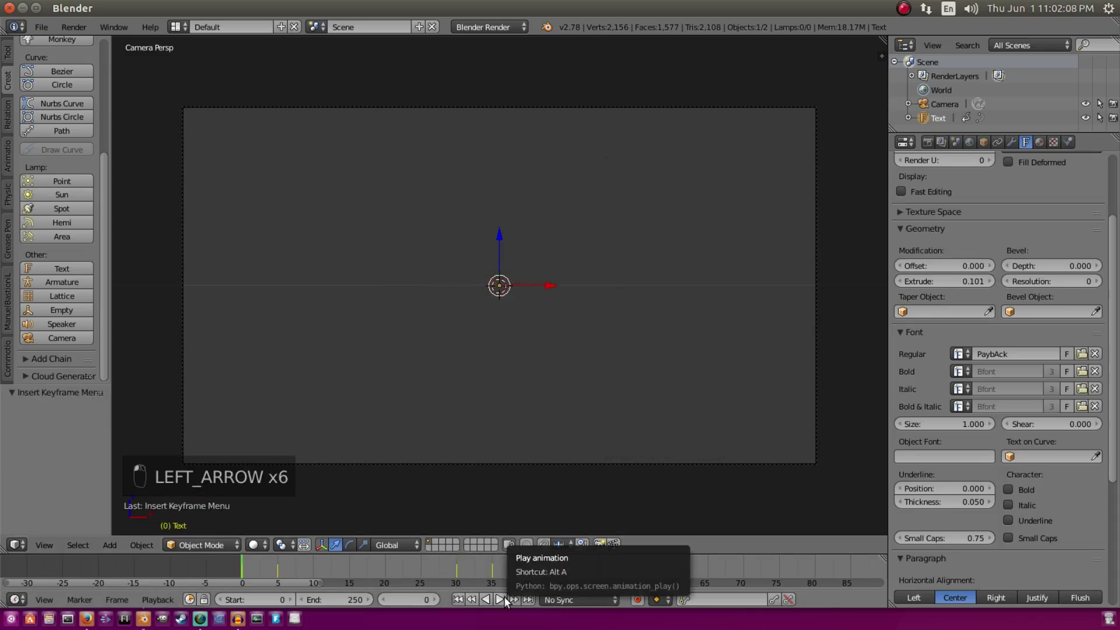
pyautogui.click(504, 597)
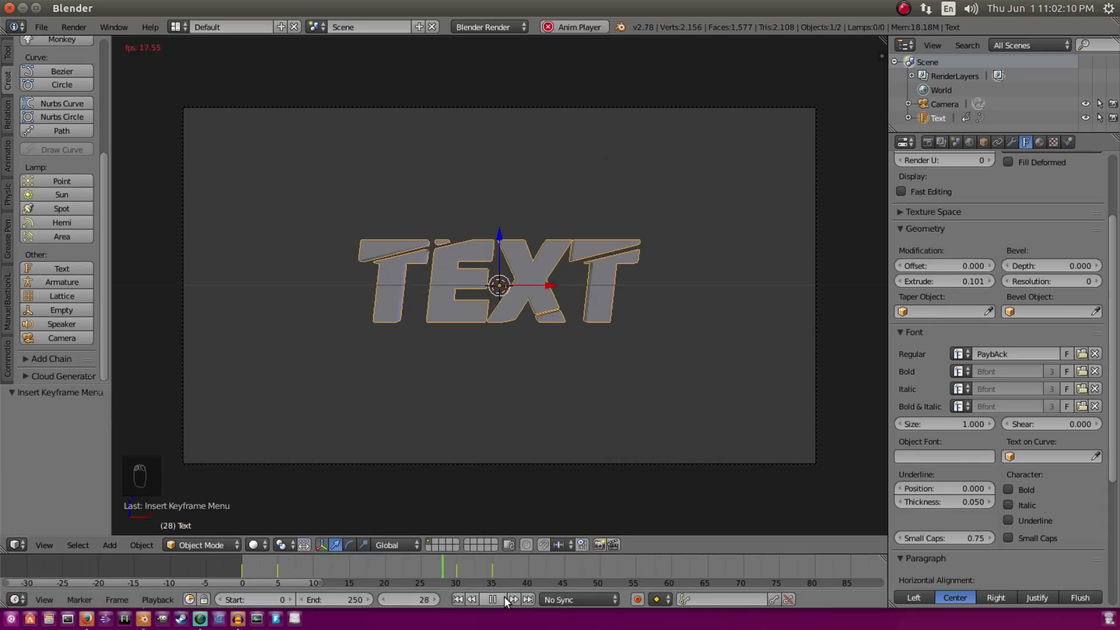
pyautogui.click(504, 596)
pyautogui.moveTo(457, 569); pyautogui.dragTo(492, 569)
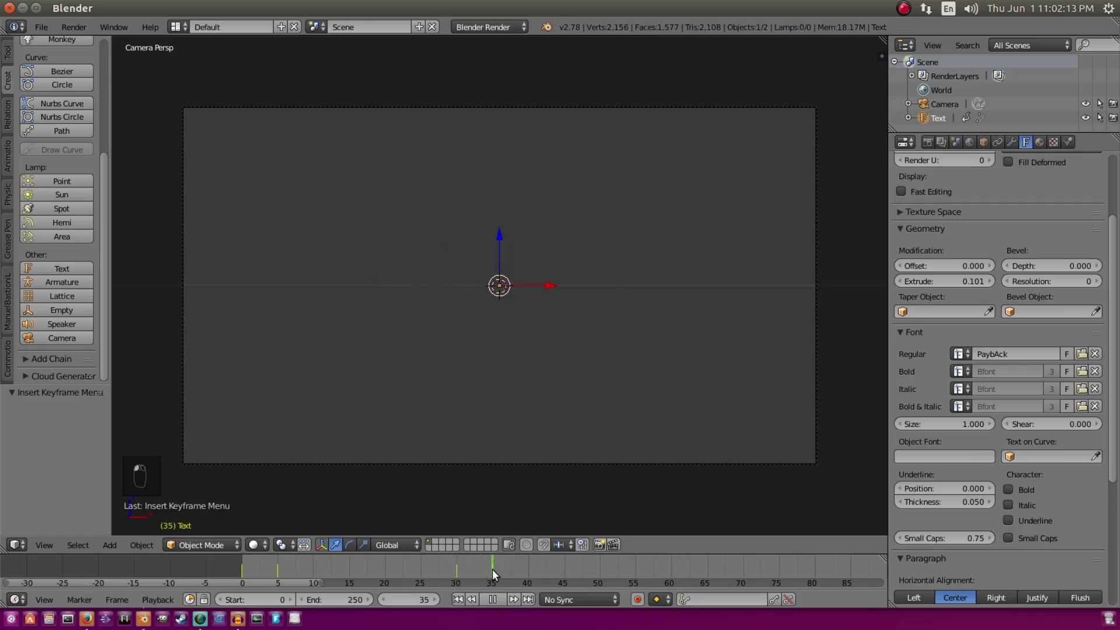
# Set the timeline End frame to 35 and play the shortened animation.
pyautogui.click(350, 599)
pyautogui.write('35')
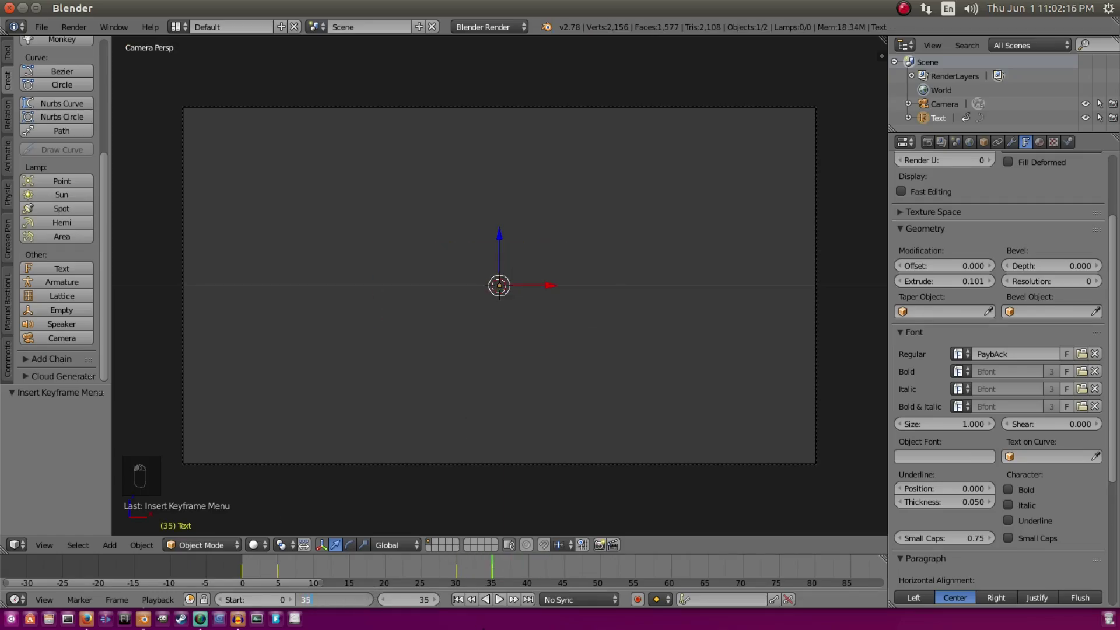
pyautogui.press('Return')
pyautogui.moveTo(448, 569); pyautogui.dragTo(521, 569, button='middle')
pyautogui.hotkey('alt', 'a')
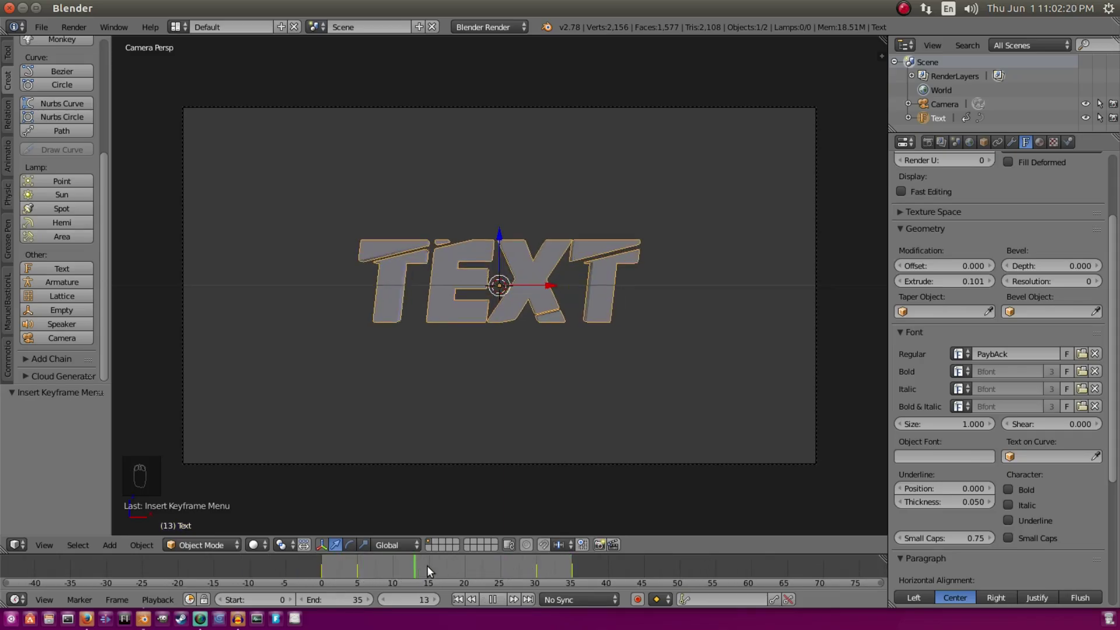
pyautogui.hotkey('alt', 'a')
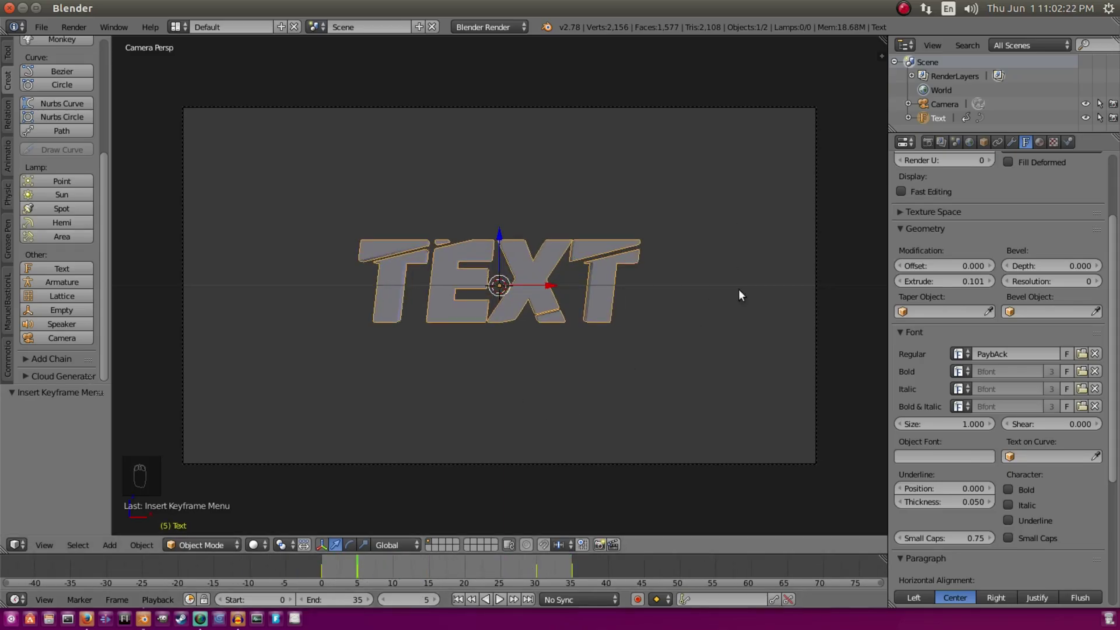
# Keyframe the text's scale and rotation at frame 5 and its rotation at frame 0.
pyautogui.press('i')
pyautogui.click(568, 184)
pyautogui.press('i')
pyautogui.click(555, 190)
pyautogui.press('Left')
pyautogui.press('Left')
pyautogui.press('Left')
pyautogui.press('Left')
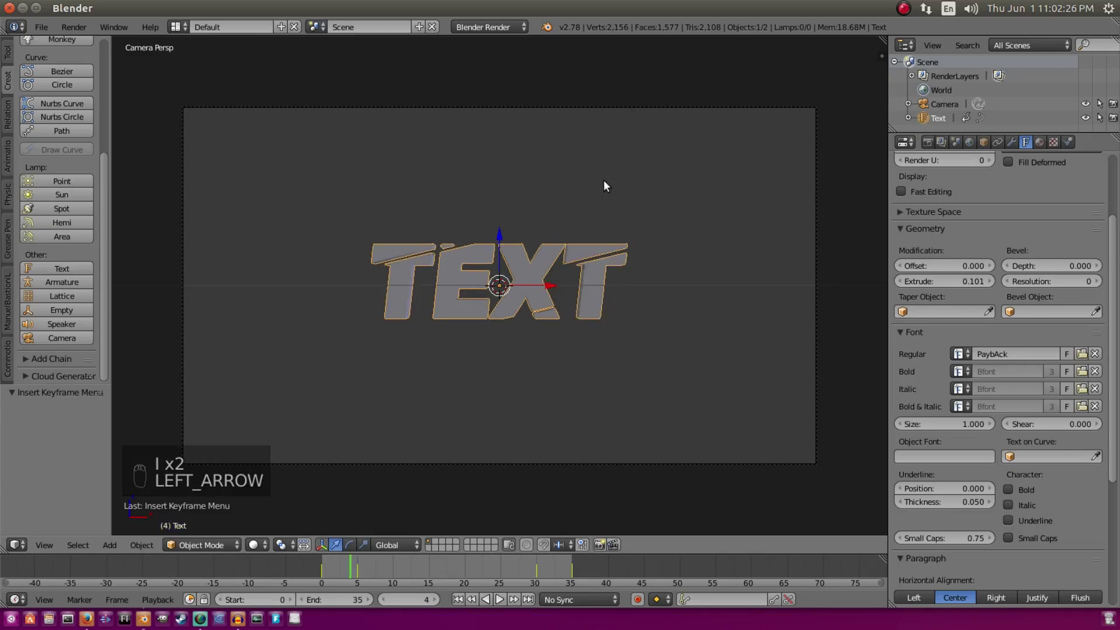
pyautogui.press('Left')
pyautogui.press('Left')
pyautogui.press('Left')
pyautogui.press('Left')
pyautogui.press('Left')
pyautogui.press('i')
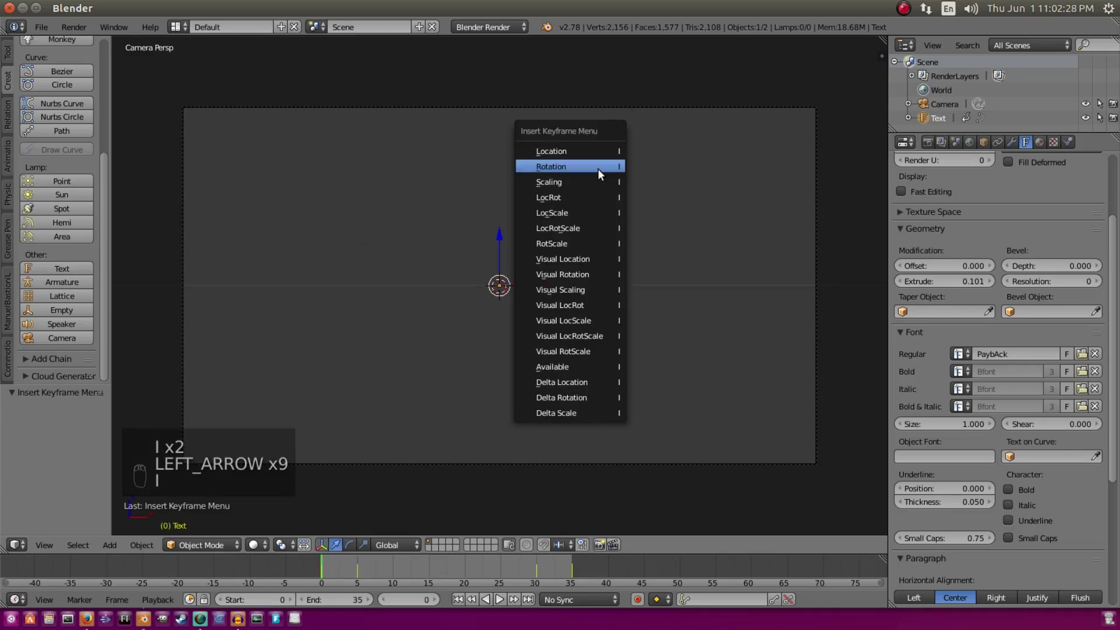
pyautogui.click(597, 167)
# Tilt the text with a trackball rotation at frame 5, key the rotation, and preview.
pyautogui.press('Right')
pyautogui.press('Right')
pyautogui.press('Right')
pyautogui.press('Right')
pyautogui.press('Right')
pyautogui.press('Right')
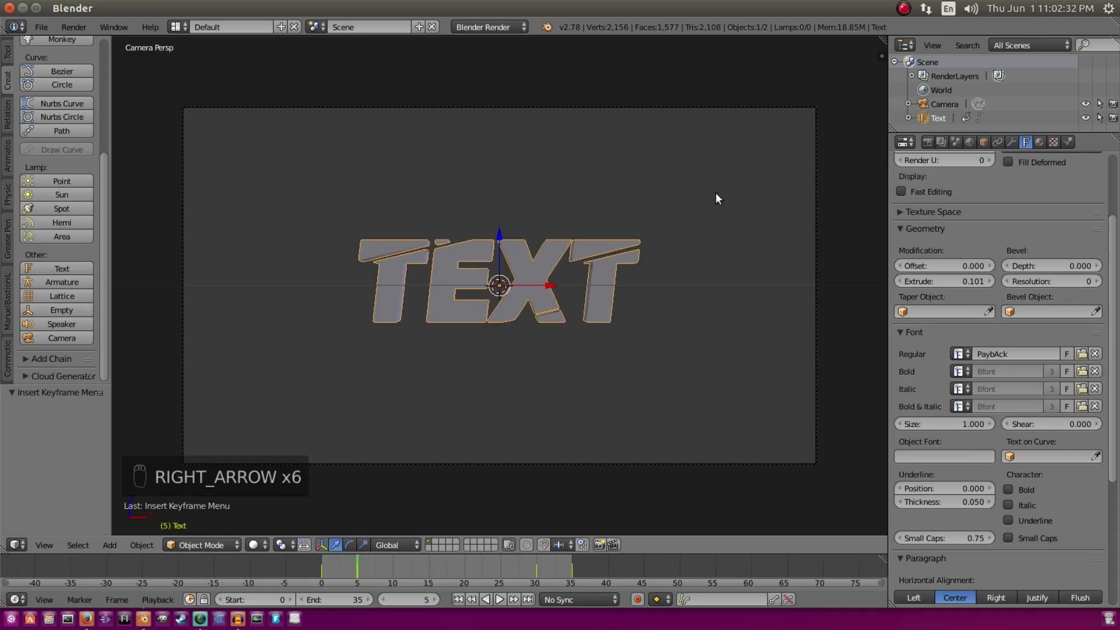
pyautogui.press('r')
pyautogui.press('r')
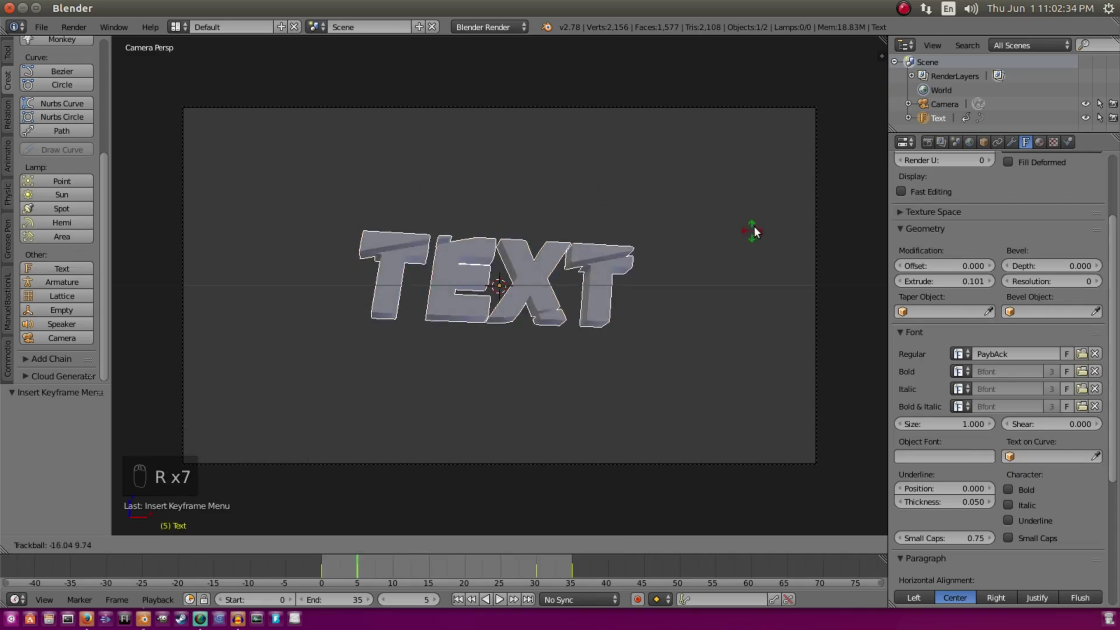
pyautogui.click(758, 225)
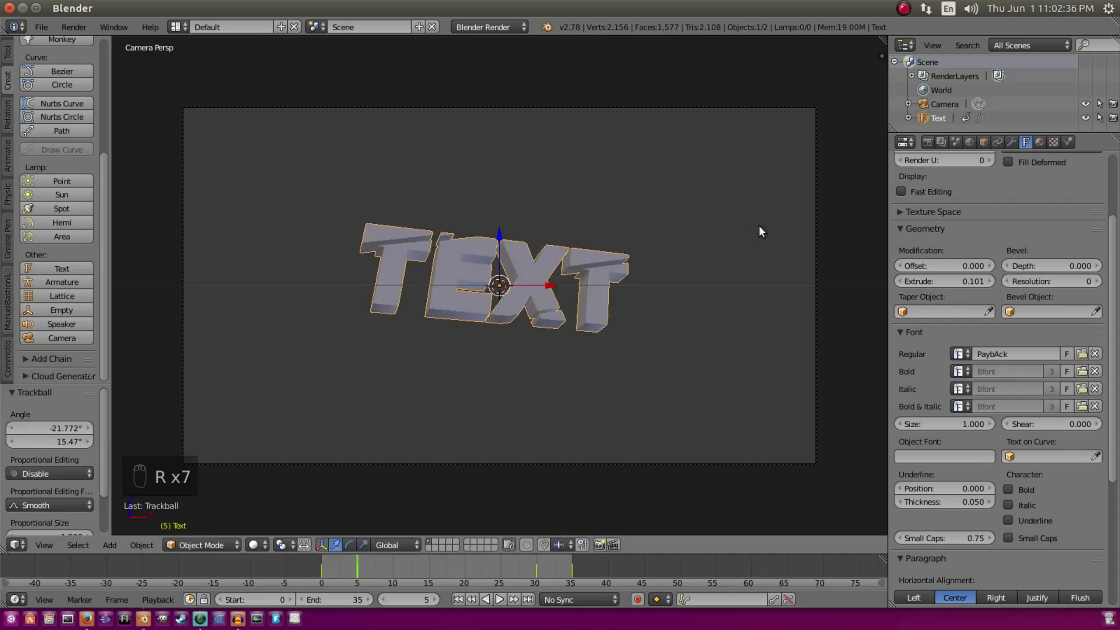
pyautogui.press('i')
pyautogui.click(758, 225)
pyautogui.moveTo(360, 555); pyautogui.dragTo(320, 577)
pyautogui.press('Right')
pyautogui.press('Right')
pyautogui.press('Right')
pyautogui.press('Right')
pyautogui.press('Right')
pyautogui.press('Right')
pyautogui.press('Right')
pyautogui.press('Right')
pyautogui.press('Right')
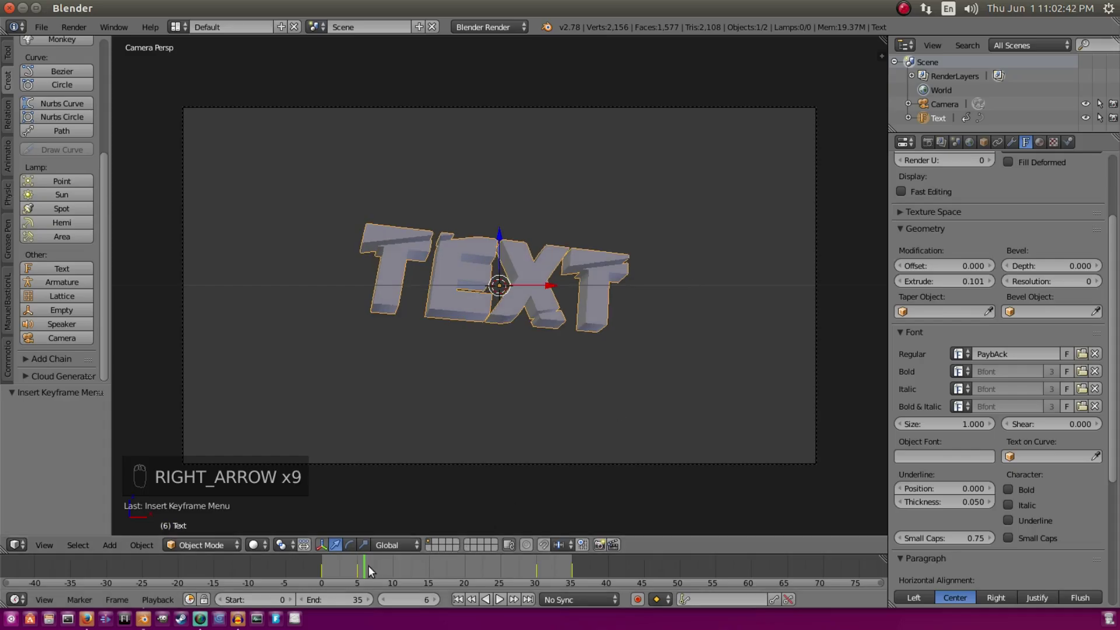
pyautogui.hotkey('alt', 'a')
pyautogui.hotkey('alt', 'a')
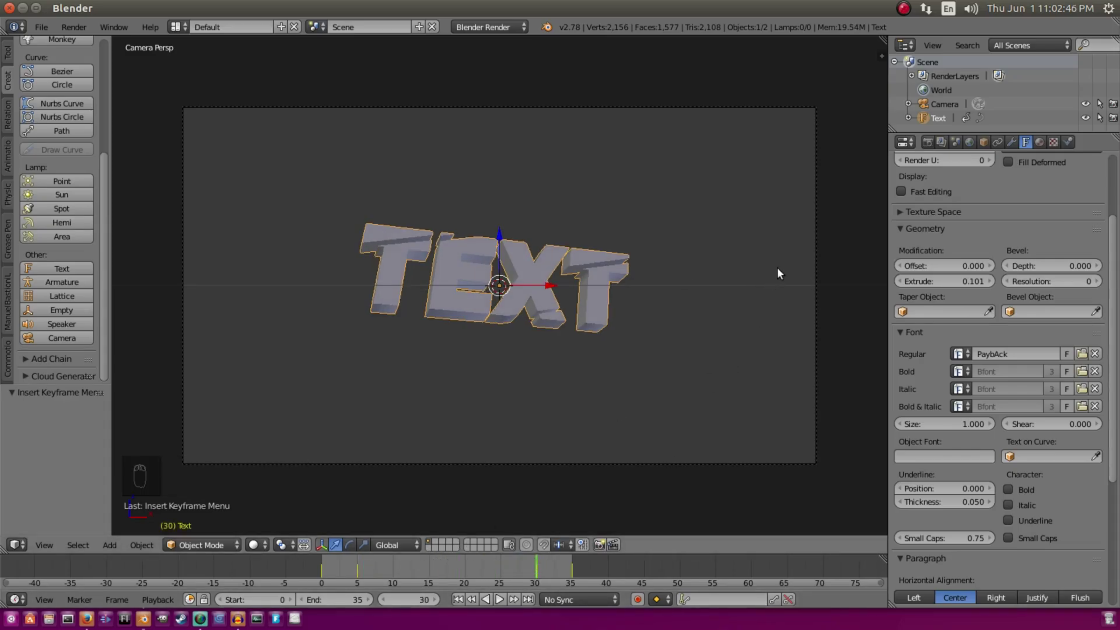
# Rotate the text freely at frame 30, key the rotation, and check the motion.
pyautogui.press('r')
pyautogui.press('r')
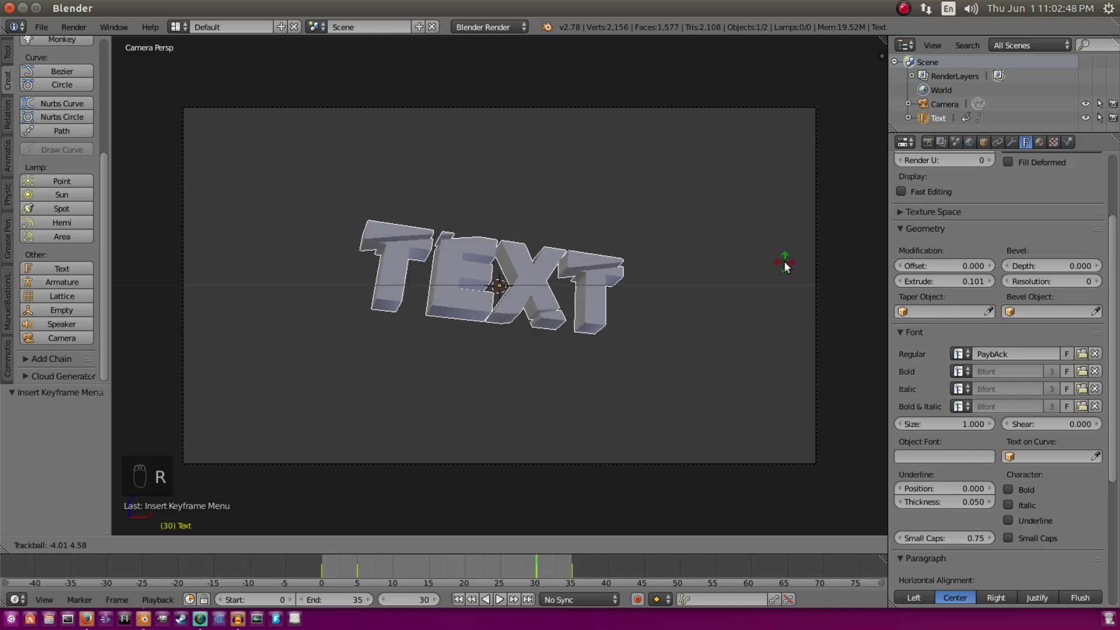
pyautogui.click(783, 261)
pyautogui.press('i')
pyautogui.click(784, 263)
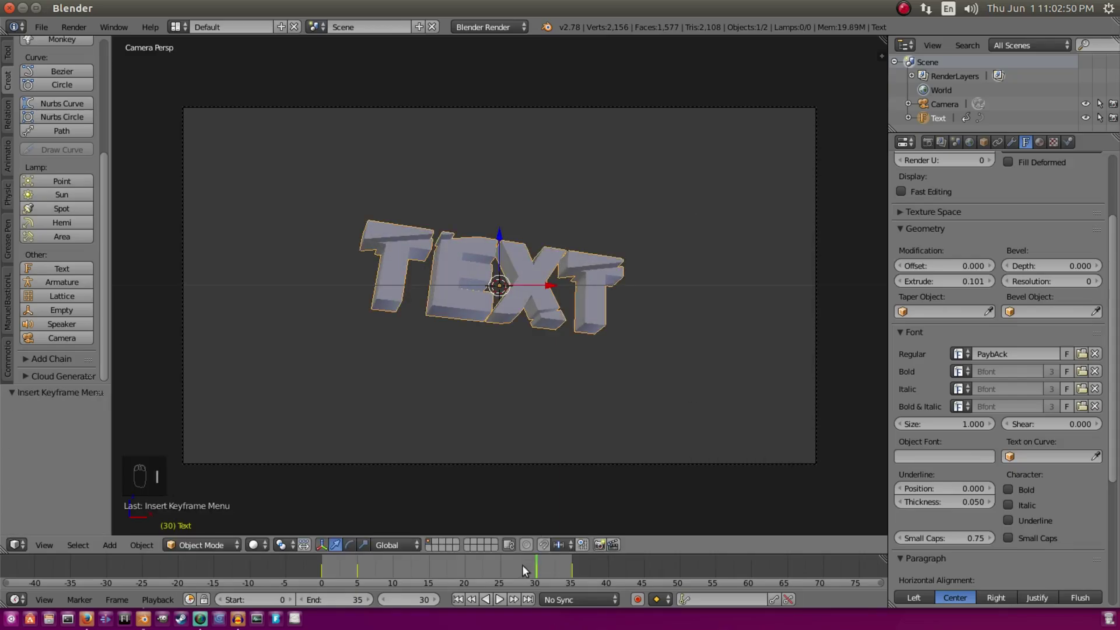
pyautogui.click(499, 599)
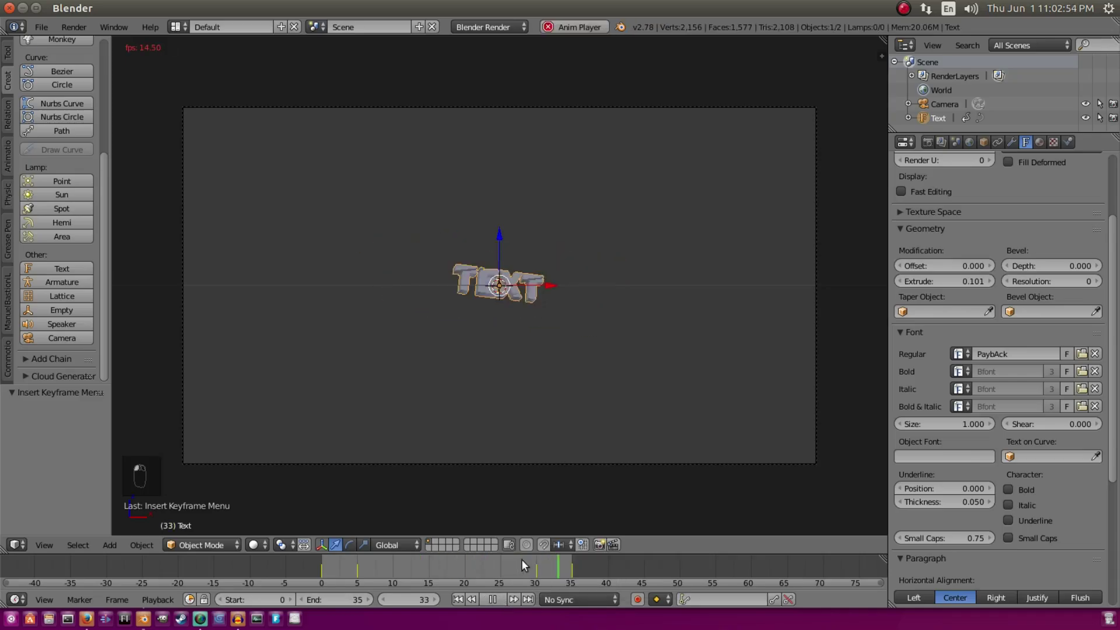
pyautogui.moveTo(519, 561); pyautogui.dragTo(569, 563)
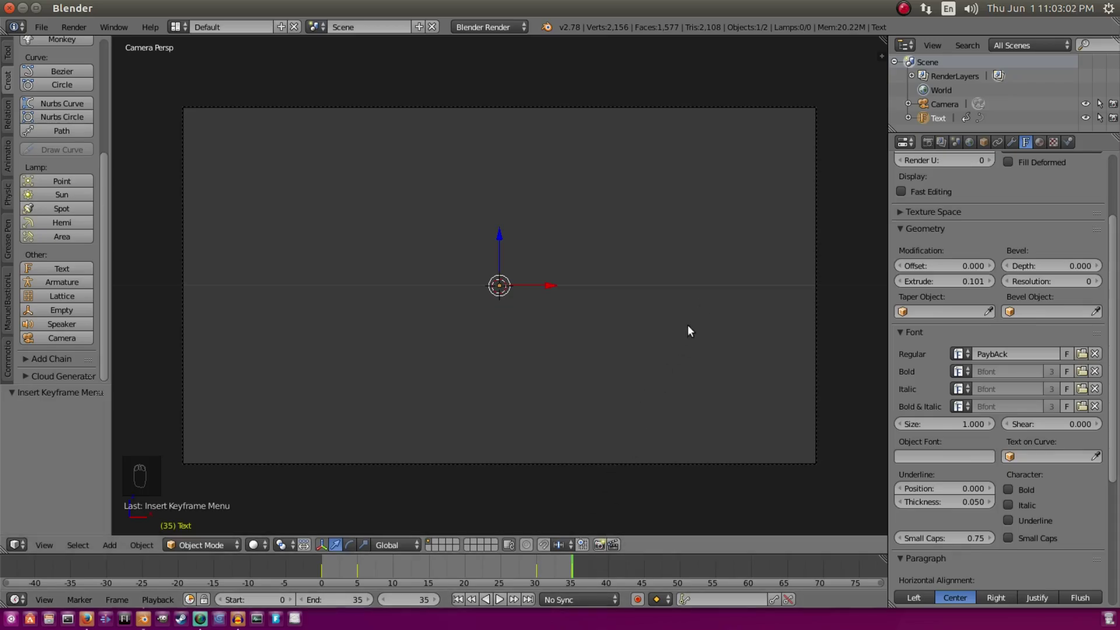
# Rotate the shrunken text at frame 35, key the rotation, and replay from the start.
pyautogui.press('r')
pyautogui.press('r')
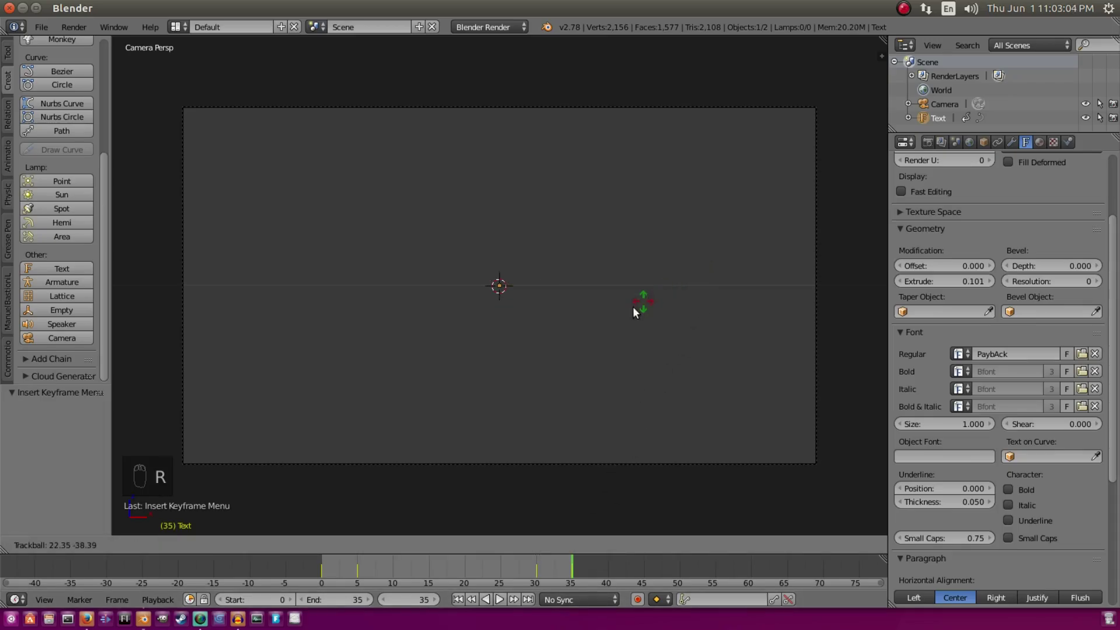
pyautogui.click(617, 317)
pyautogui.press('i')
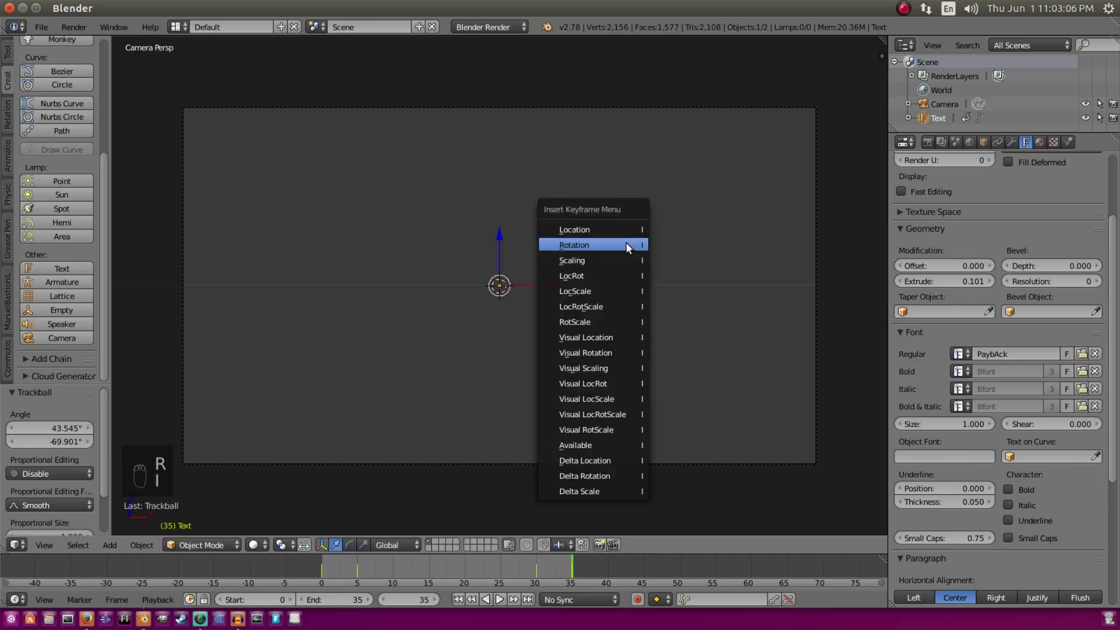
pyautogui.click(625, 243)
pyautogui.press('Left')
pyautogui.press('Left')
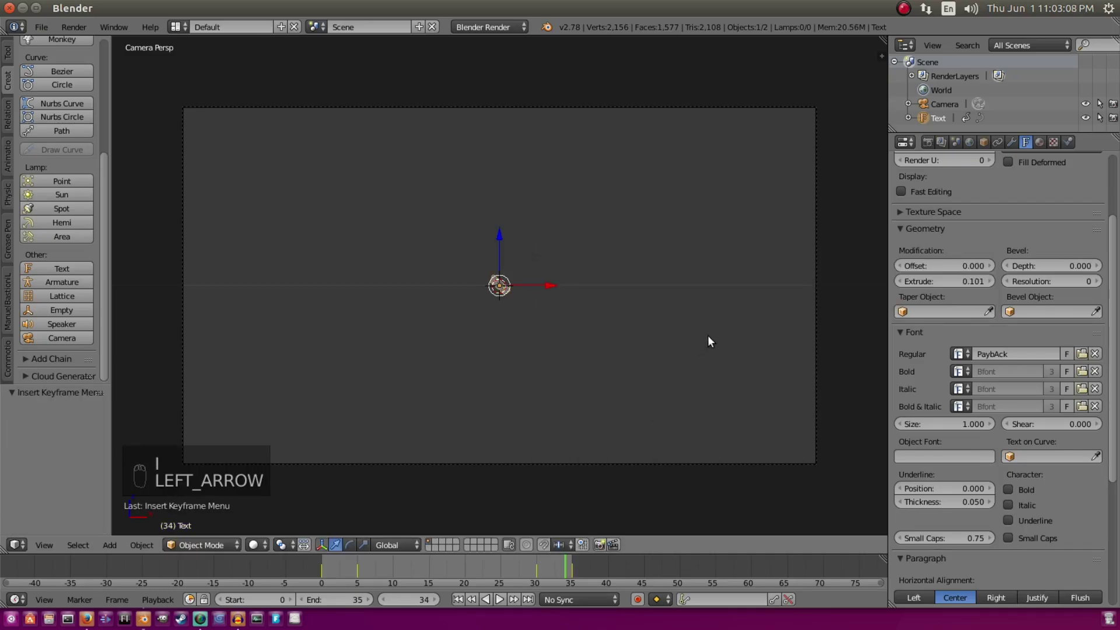
pyautogui.press('Left')
pyautogui.press('Left')
pyautogui.press('Left')
pyautogui.press('Left')
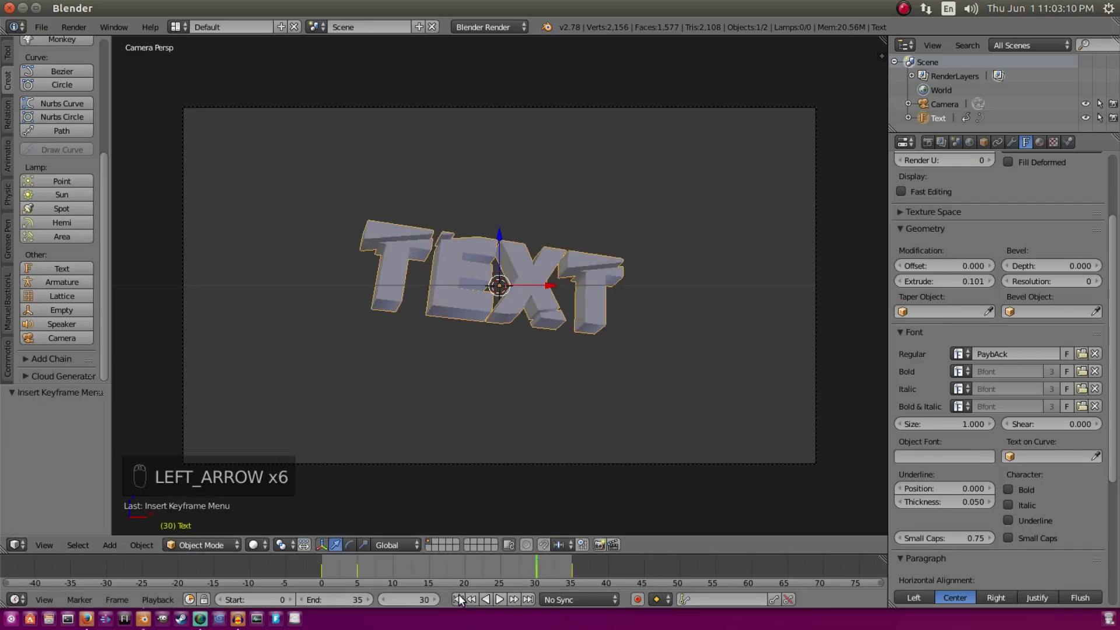
pyautogui.hotkey('shift', 'Left')
pyautogui.click(500, 599)
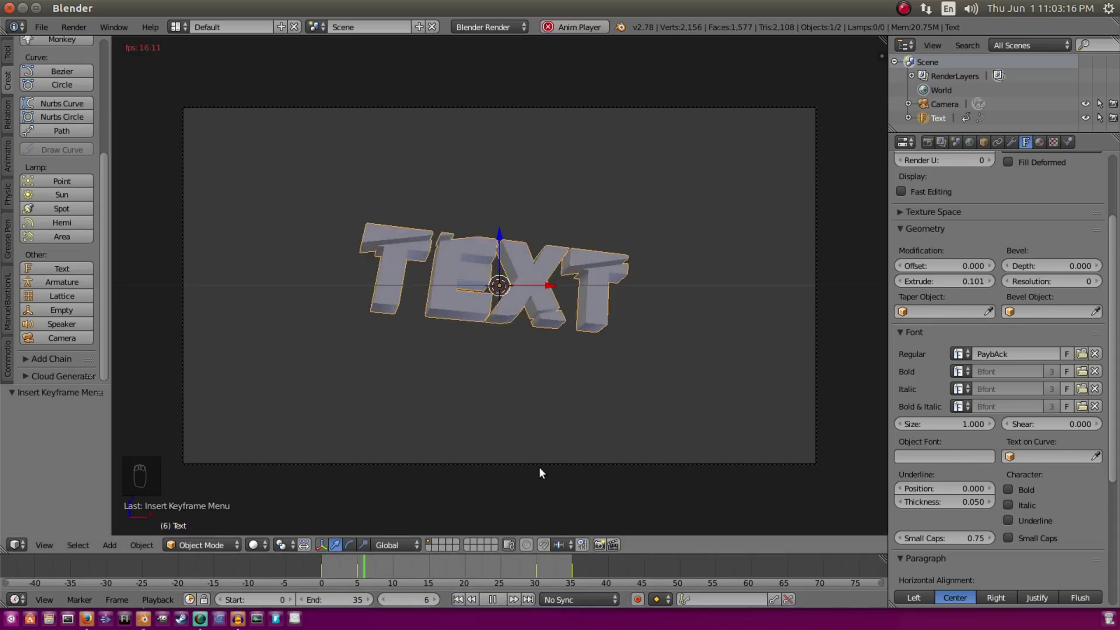
# Select the camera, stop playback, and enable Ambient Occlusion in the World settings.
pyautogui.rightClick(538, 464)
pyautogui.click(485, 500)
pyautogui.click(483, 599)
pyautogui.click(969, 142)
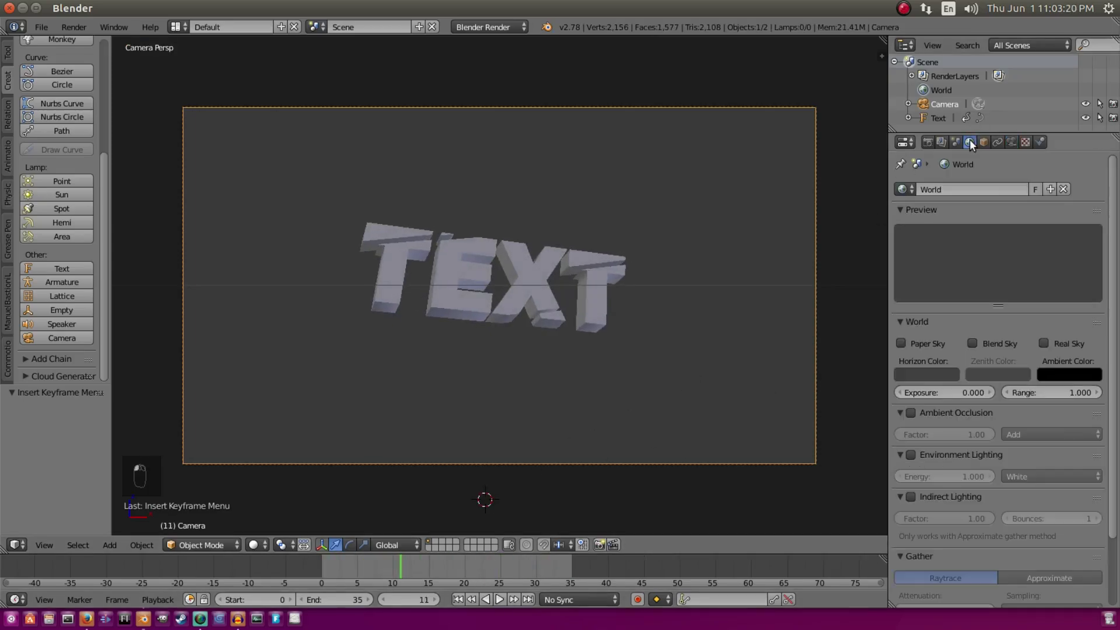
pyautogui.click(911, 412)
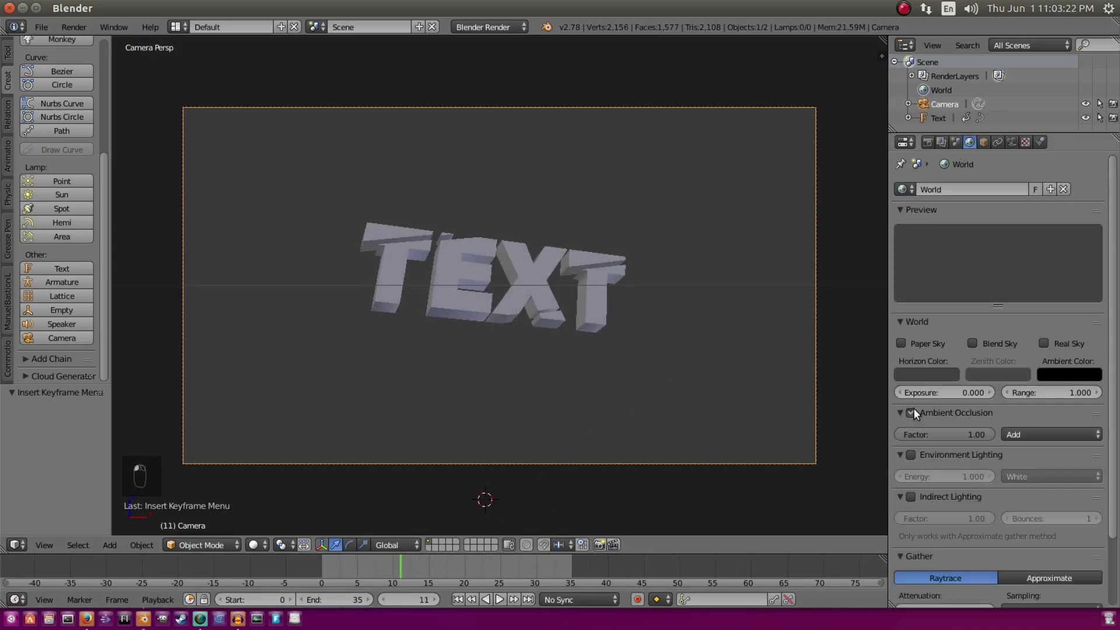
# Switch the render engine to Cycles Render and set the world colour to black.
pyautogui.click(485, 26)
pyautogui.click(491, 75)
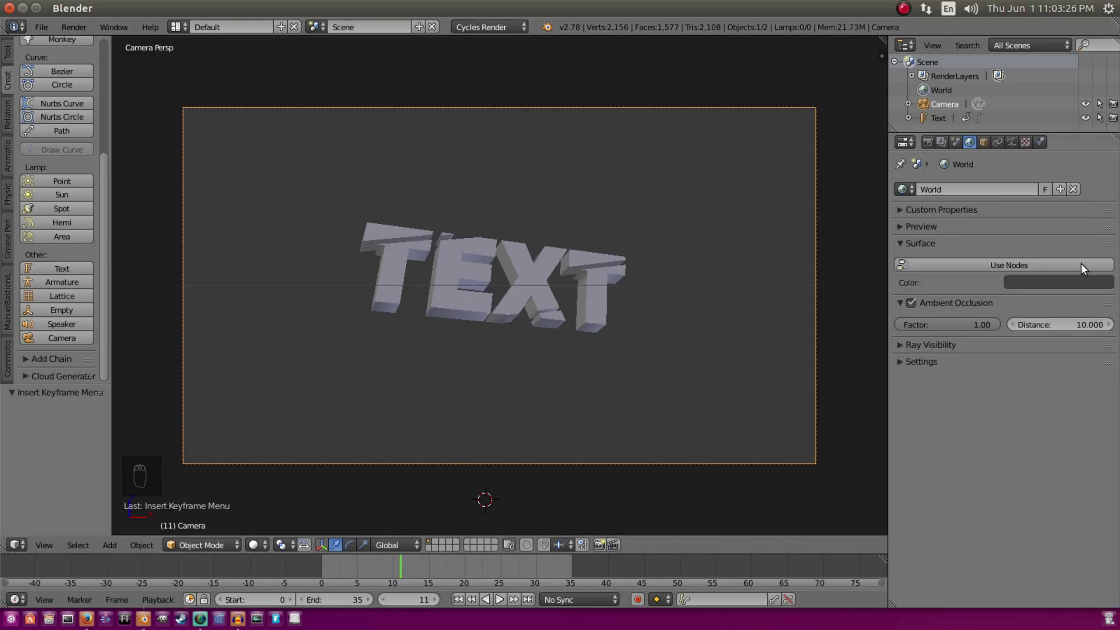
pyautogui.click(1086, 283)
pyautogui.moveTo(1095, 117); pyautogui.dragTo(1055, 191)
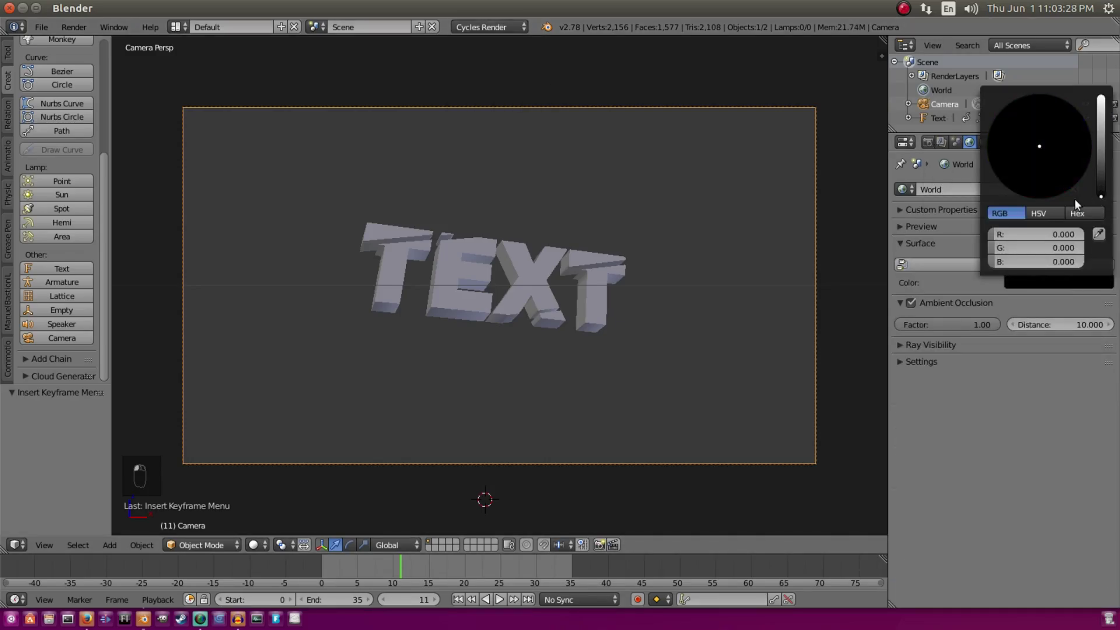
pyautogui.click(928, 142)
pyautogui.scroll(-5, 914, 439)
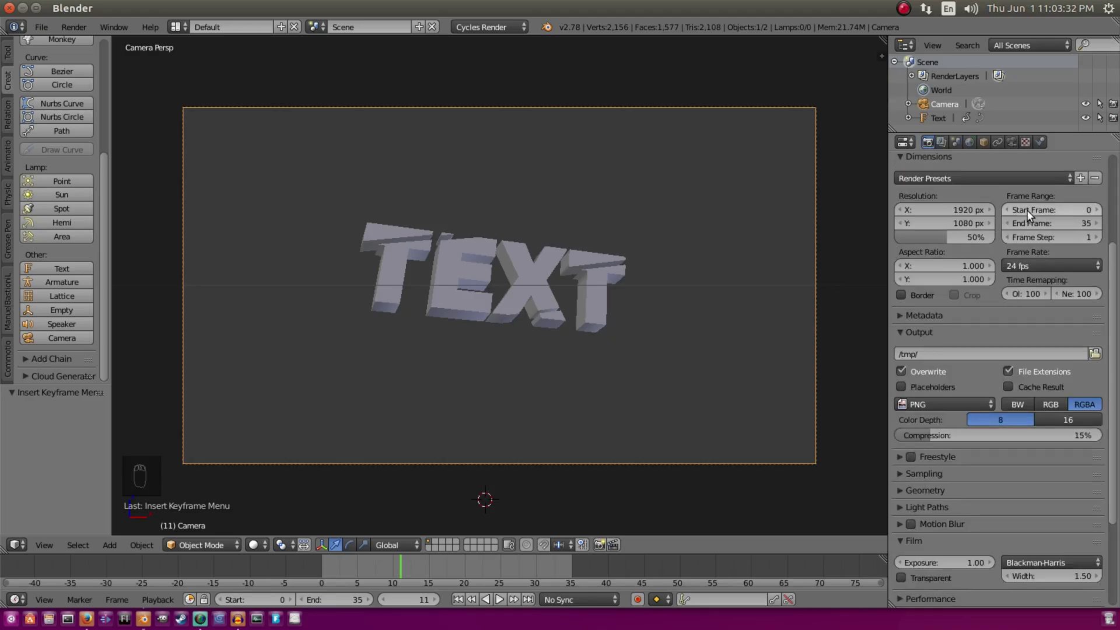
# Raise the resolution scale to 100% and change the output format from PNG to H.264.
pyautogui.moveTo(947, 237); pyautogui.dragTo(1016, 237)
pyautogui.scroll(-4, 997, 280)
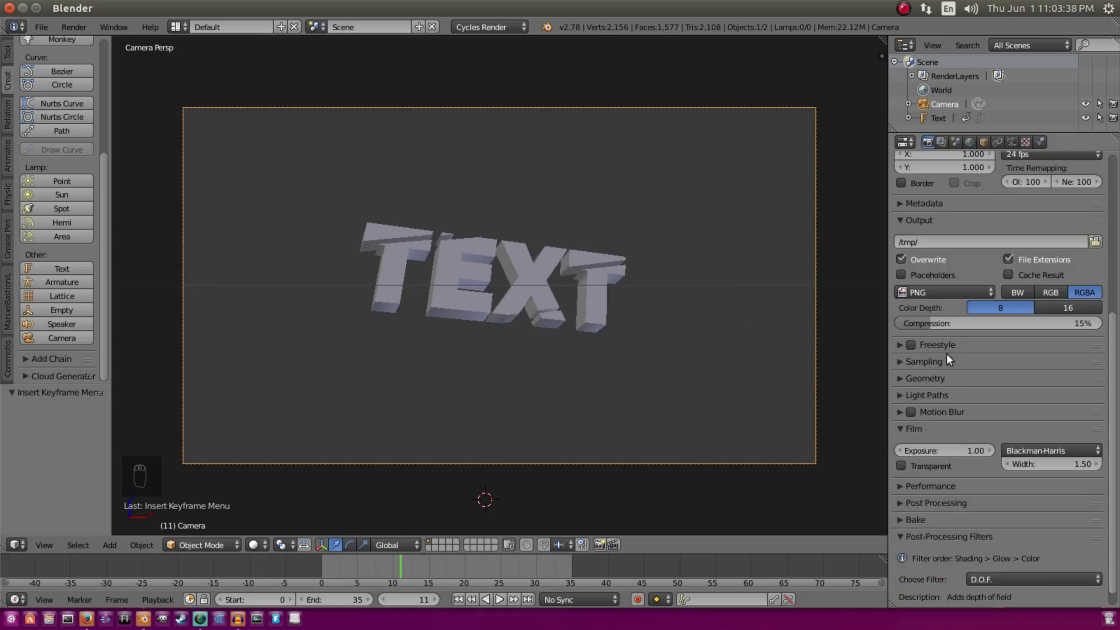
pyautogui.click(944, 292)
pyautogui.click(947, 229)
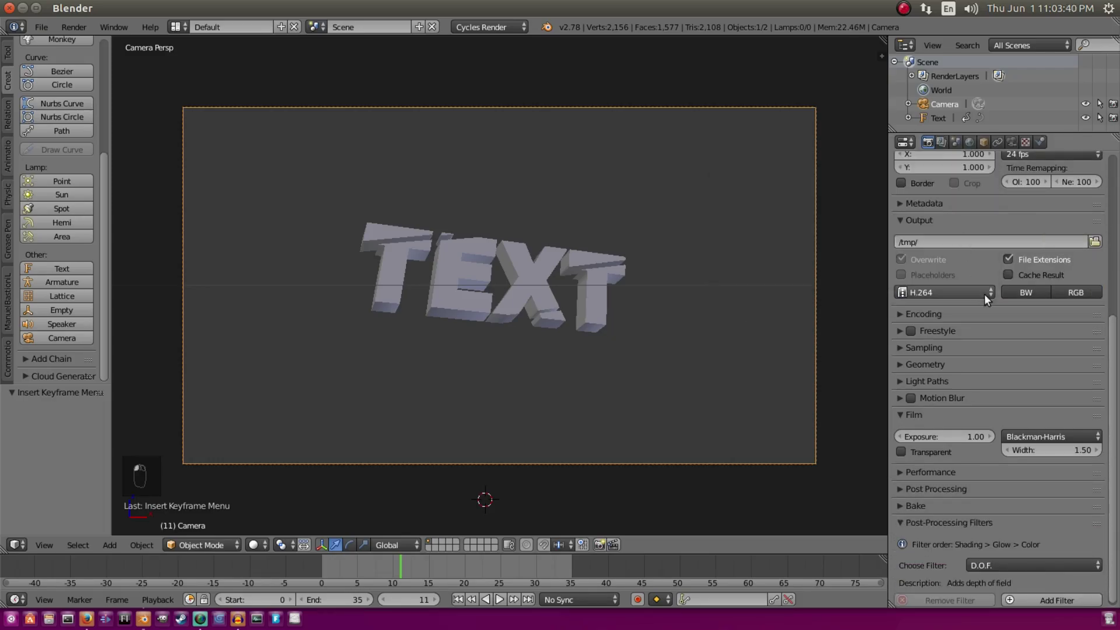
# Expand and collapse the Sampling, Post Processing and Performance panels to review render settings.
pyautogui.click(905, 343)
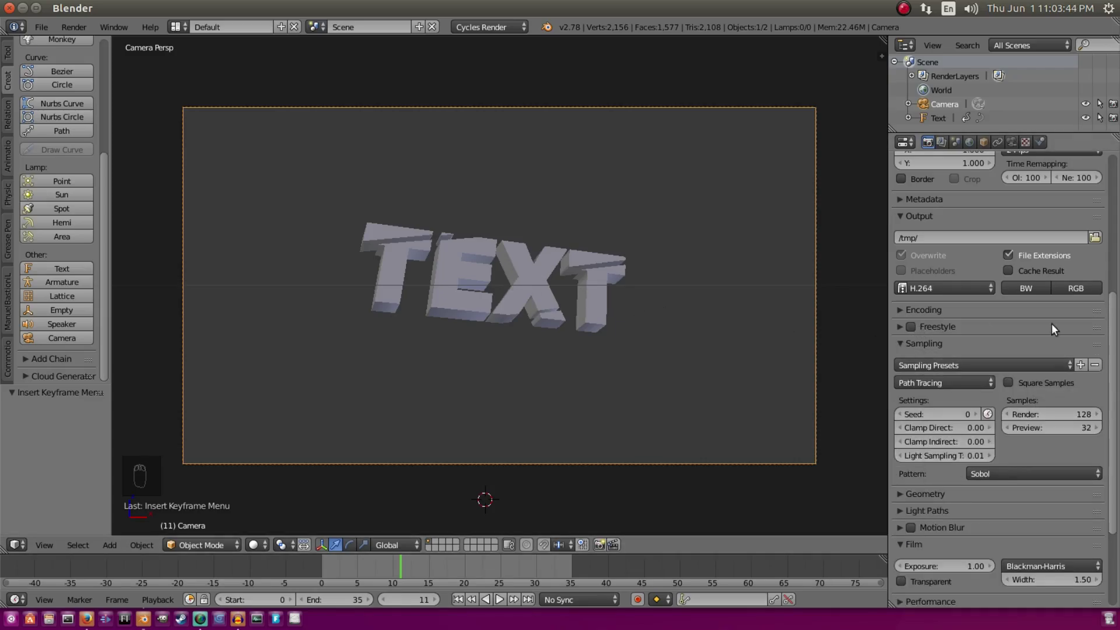
pyautogui.scroll(-5, 1043, 350)
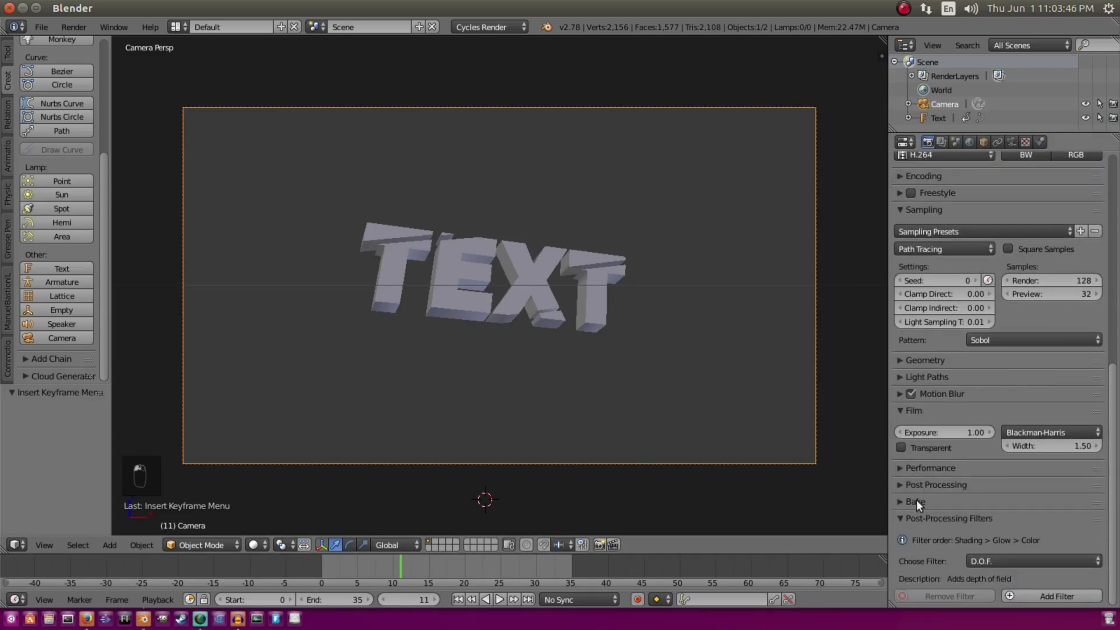
pyautogui.click(915, 518)
pyautogui.click(909, 471)
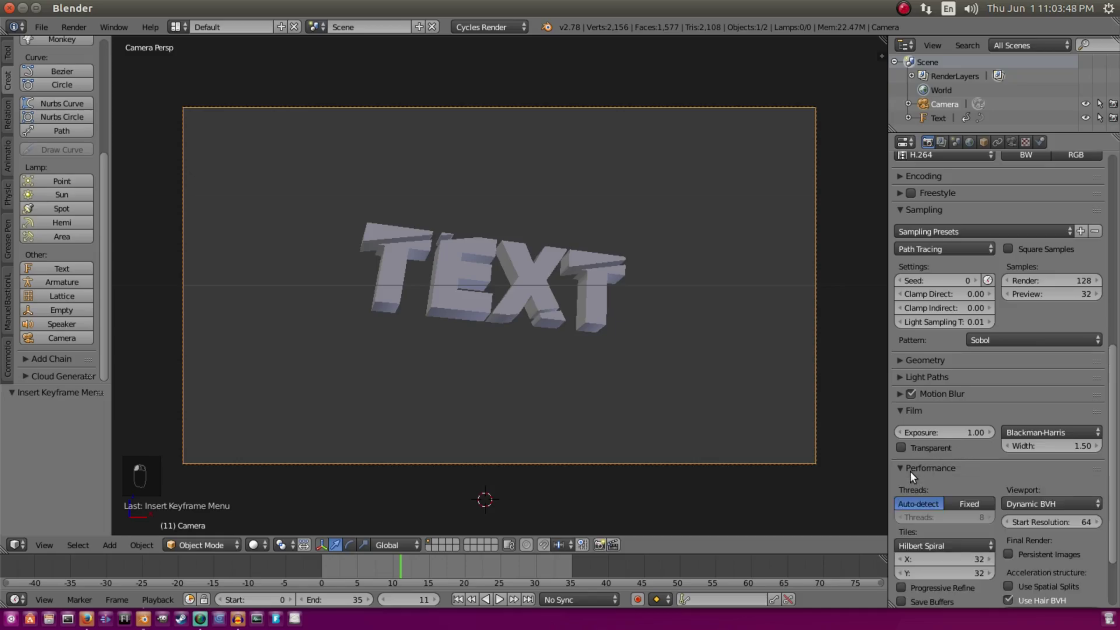
pyautogui.scroll(-3, 917, 470)
pyautogui.click(911, 382)
pyautogui.scroll(8, 933, 373)
pyautogui.scroll(-2, 953, 386)
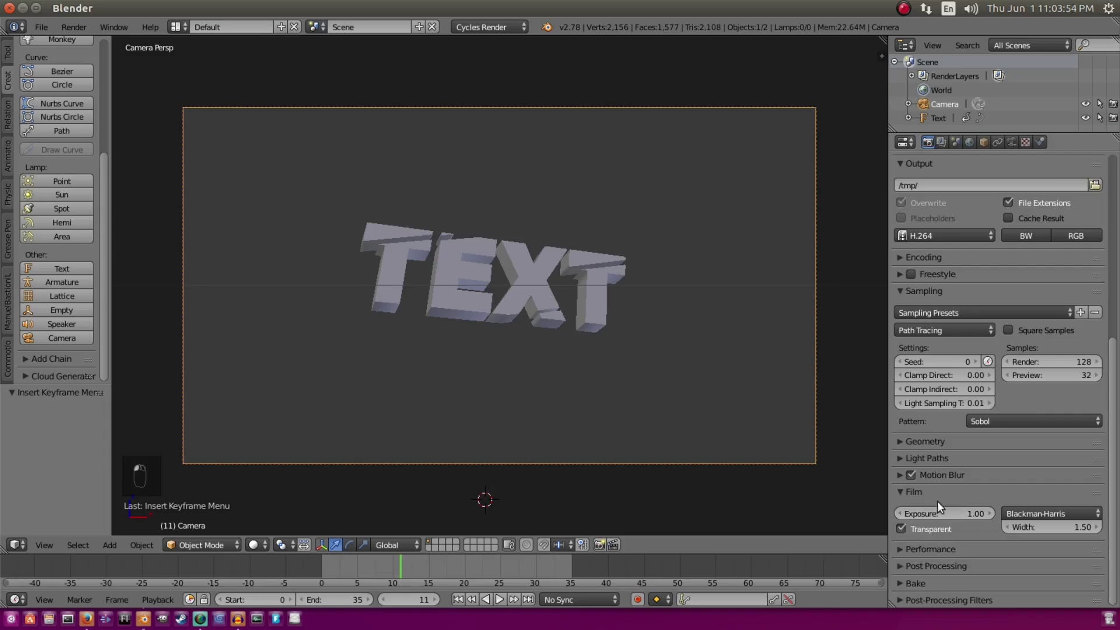
pyautogui.scroll(3, 956, 455)
# Set the encoding container to Quicktime with the FFmpeg video codec.
pyautogui.click(918, 337)
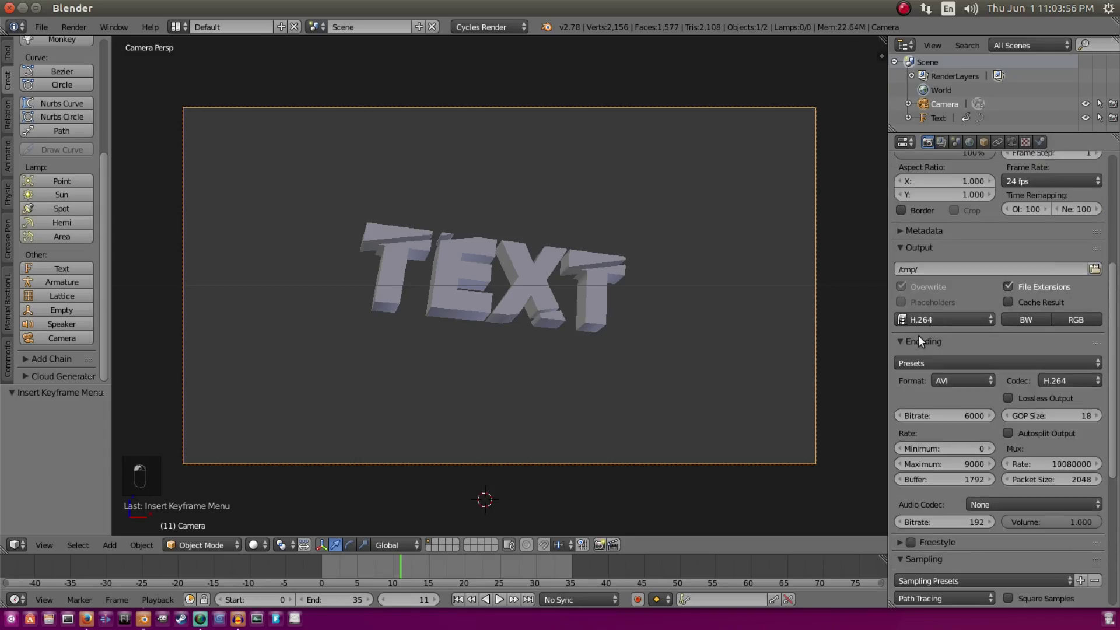
pyautogui.click(950, 381)
pyautogui.click(974, 302)
pyautogui.click(1070, 381)
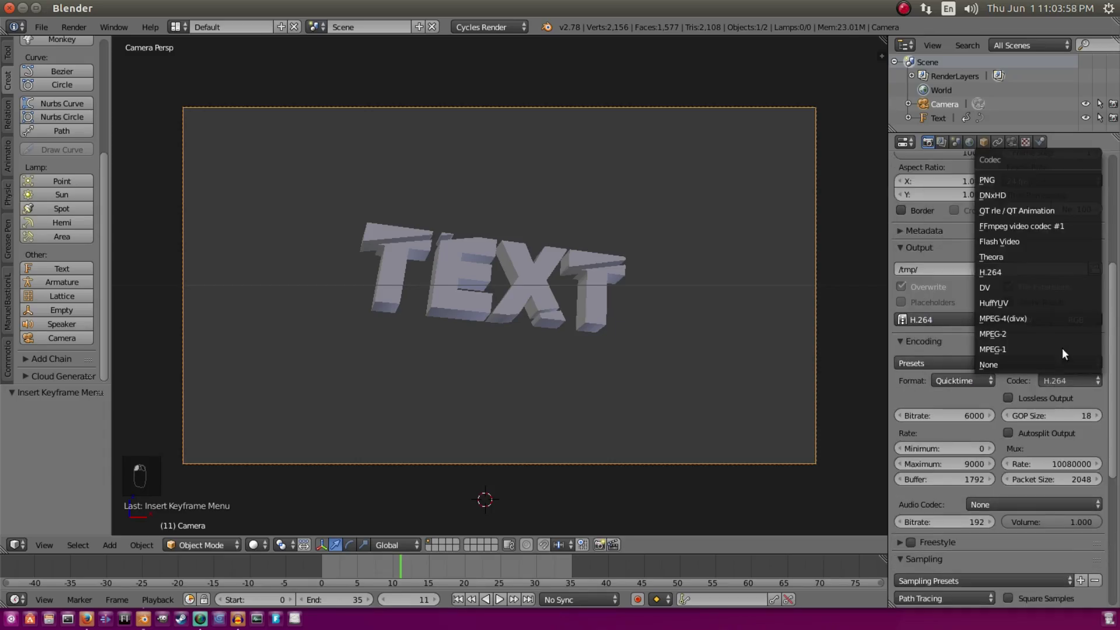
pyautogui.click(1063, 226)
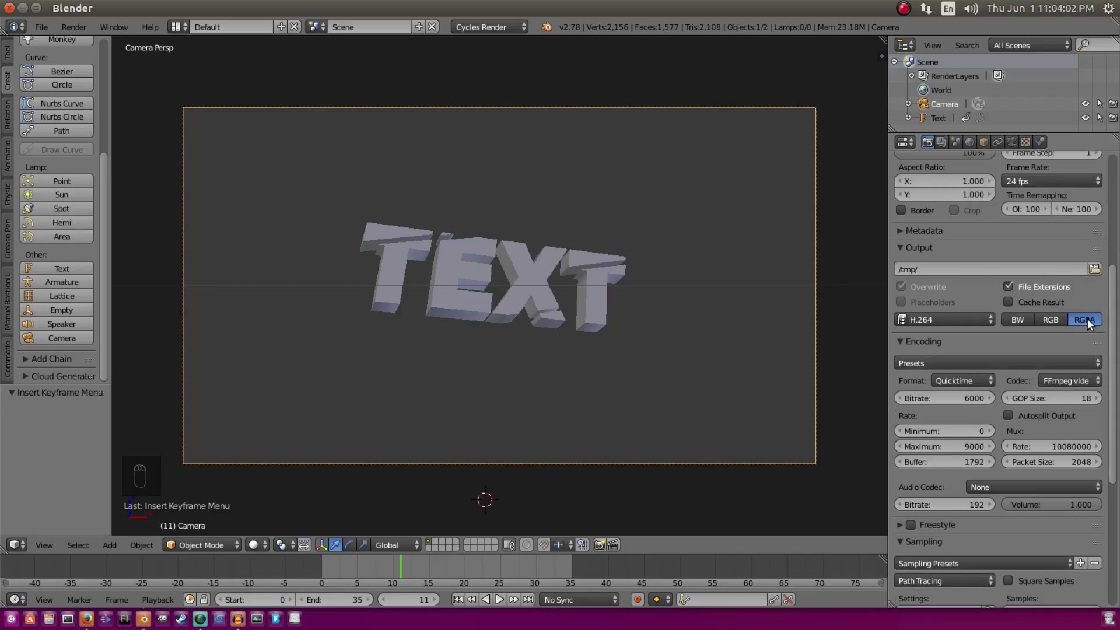
# Scroll the Render properties back up to the top.
pyautogui.scroll(10, 1018, 386)
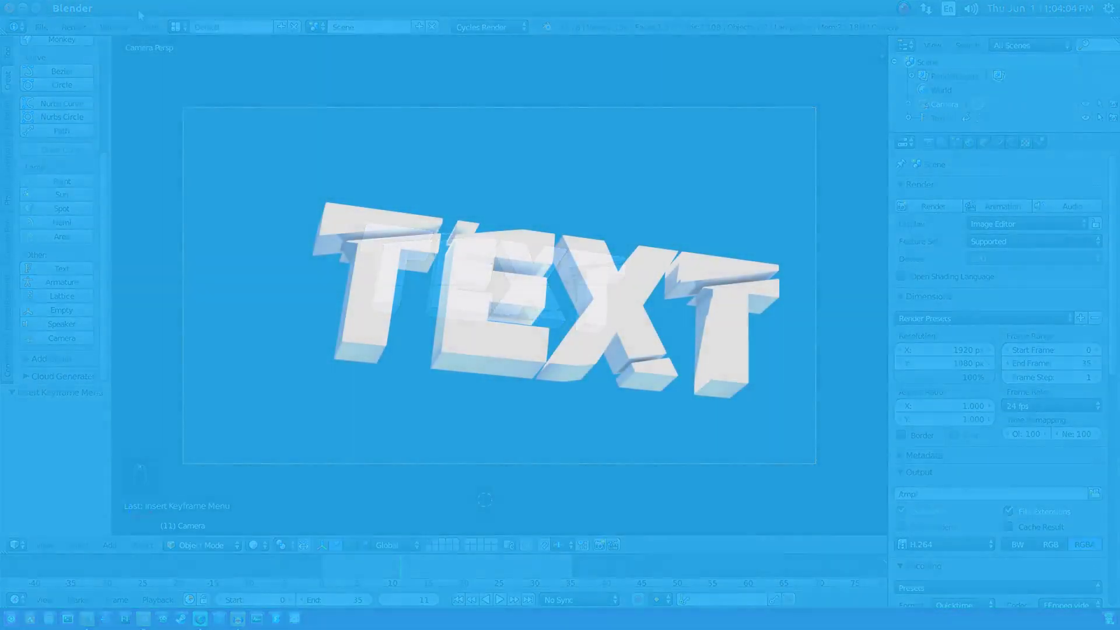